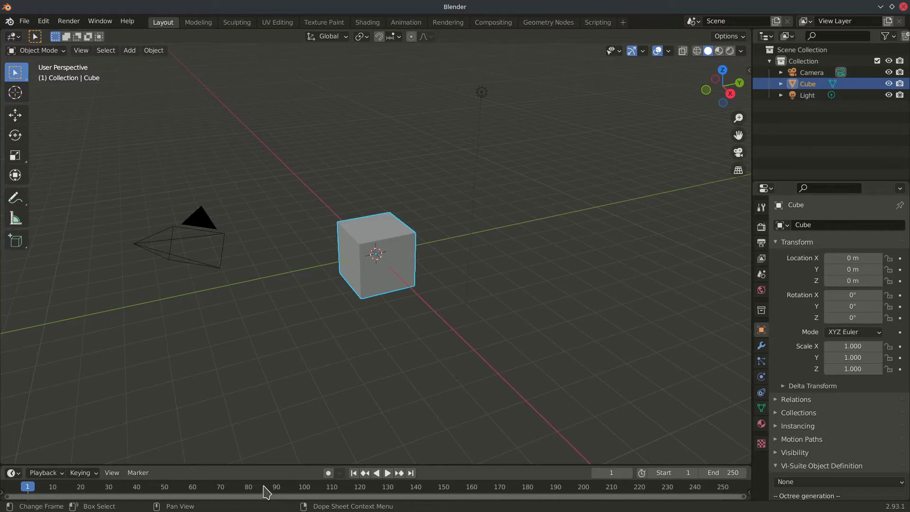
Open the add-on preferences and look through the list of available add-ons
{"action": "left_click", "coordinate": [45, 22]}
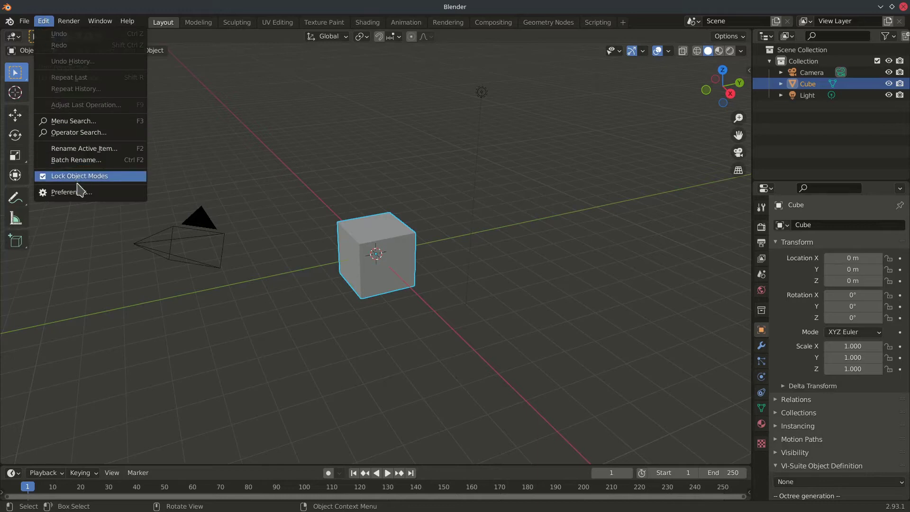
{"action": "left_click", "coordinate": [81, 193]}
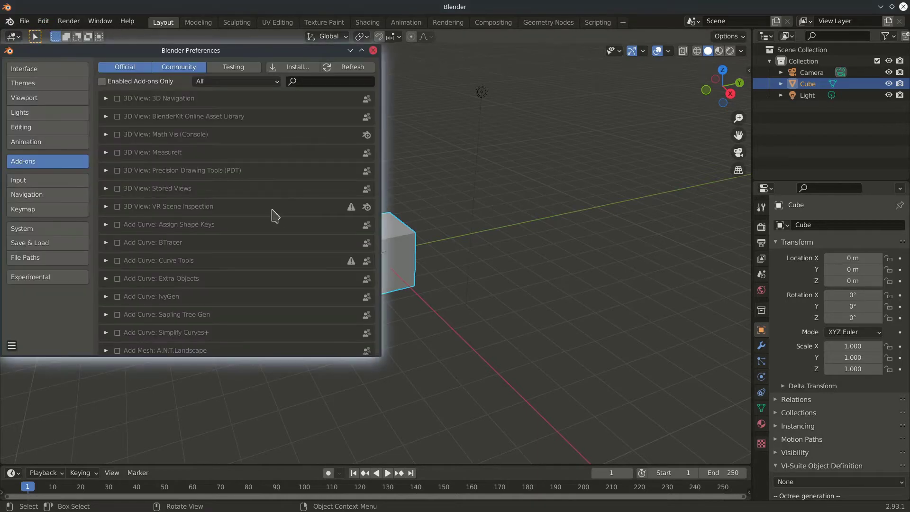
{"action": "left_click", "coordinate": [42, 70]}
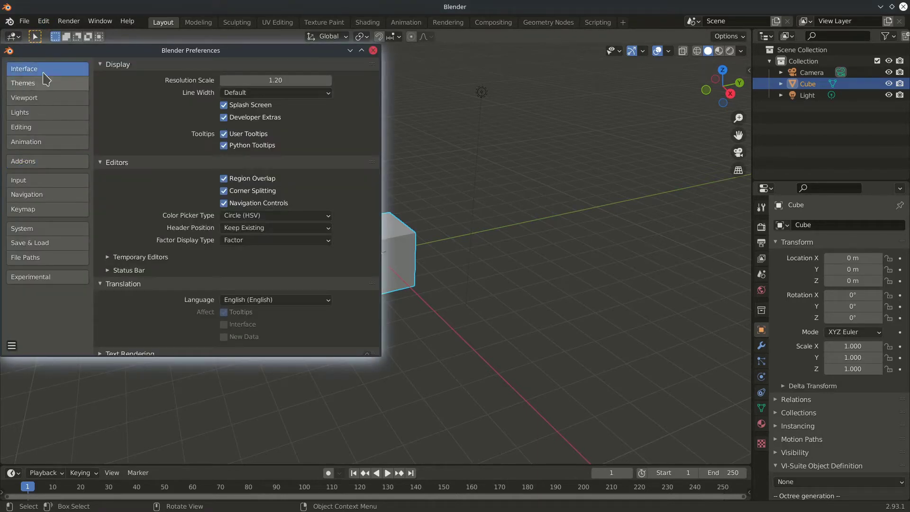
{"action": "left_click", "coordinate": [29, 161]}
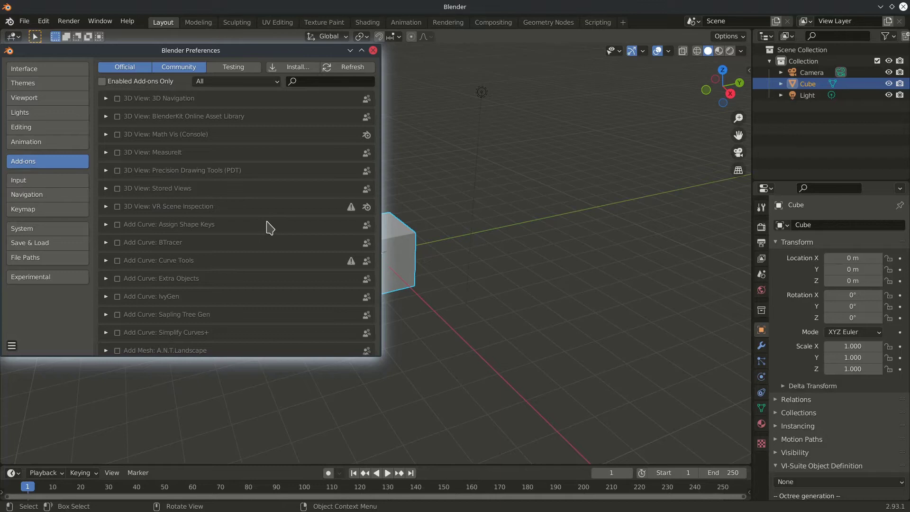
{"action": "scroll", "coordinate": [269, 228], "scroll_direction": "down", "scroll_amount": 7}
{"action": "scroll", "coordinate": [269, 227], "scroll_direction": "down", "scroll_amount": 7}
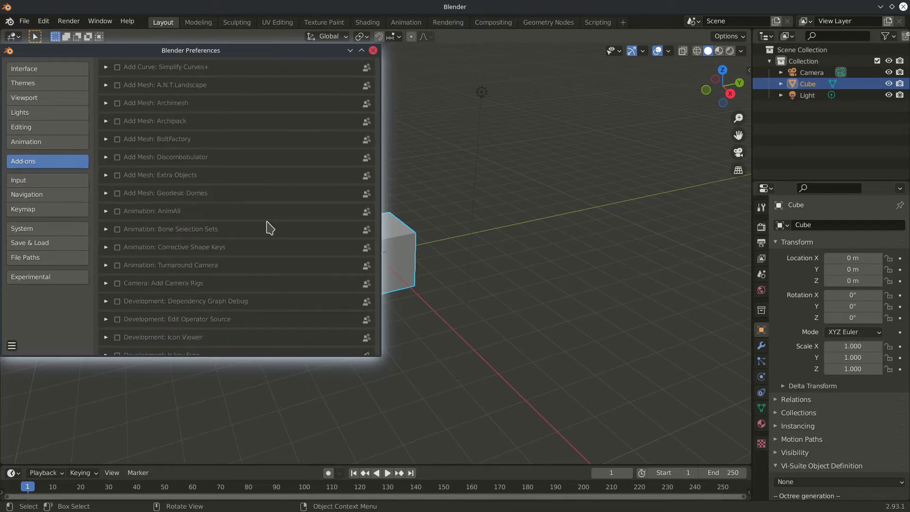
{"action": "scroll", "coordinate": [172, 196], "scroll_direction": "down", "scroll_amount": 6}
{"action": "scroll", "coordinate": [172, 198], "scroll_direction": "down", "scroll_amount": 5}
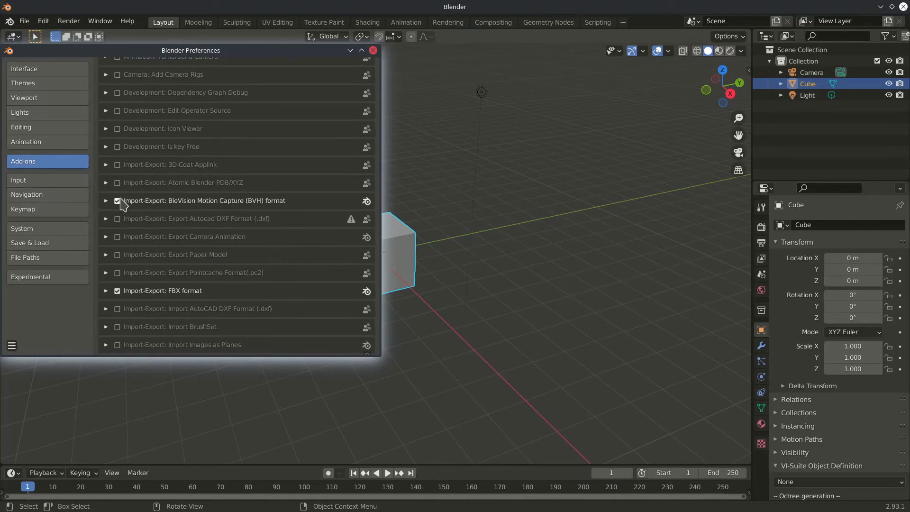
{"action": "scroll", "coordinate": [276, 232], "scroll_direction": "up", "scroll_amount": 20}
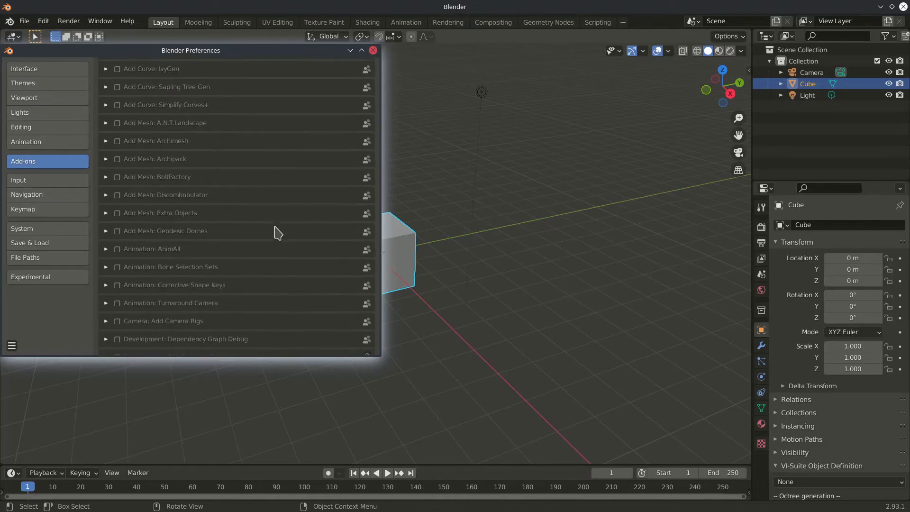
{"action": "scroll", "coordinate": [274, 230], "scroll_direction": "up", "scroll_amount": 1}
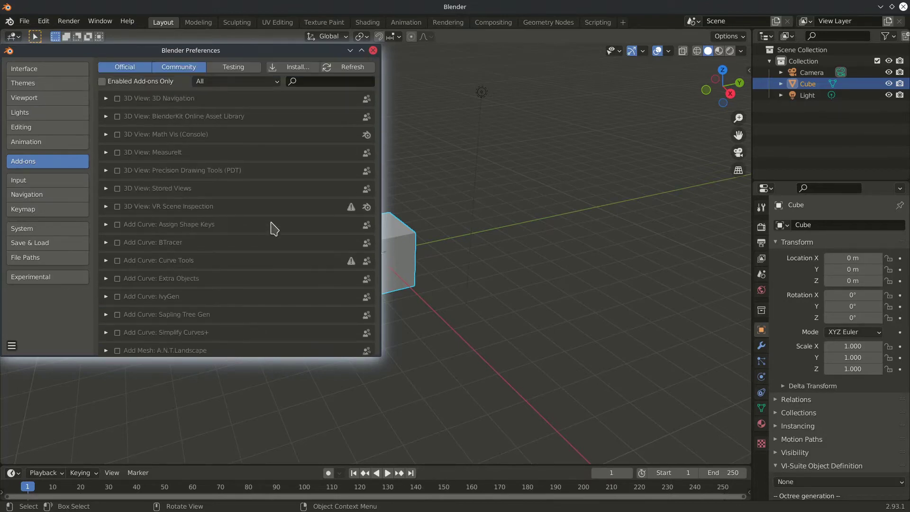
Install the add-on tech_sec-master.zip from the Desktop folder and enable Technical Section
{"action": "left_click", "coordinate": [297, 71]}
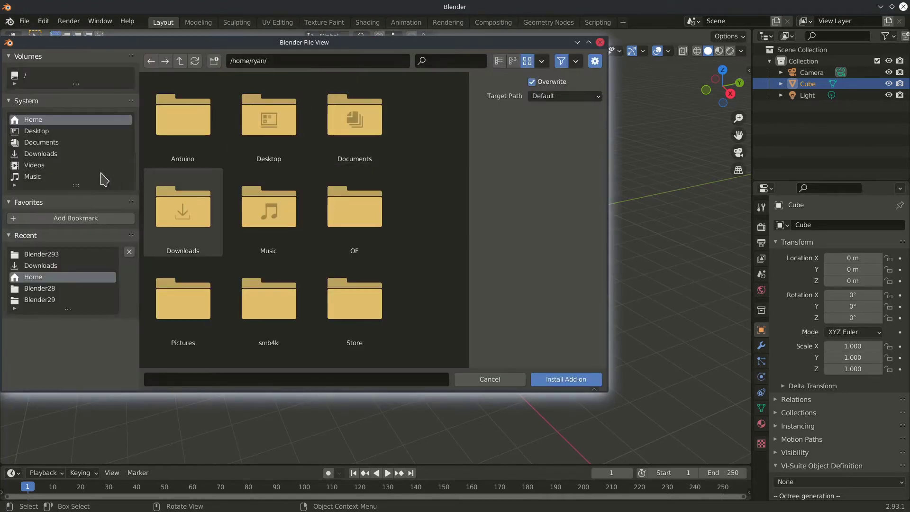
{"action": "left_click", "coordinate": [43, 132]}
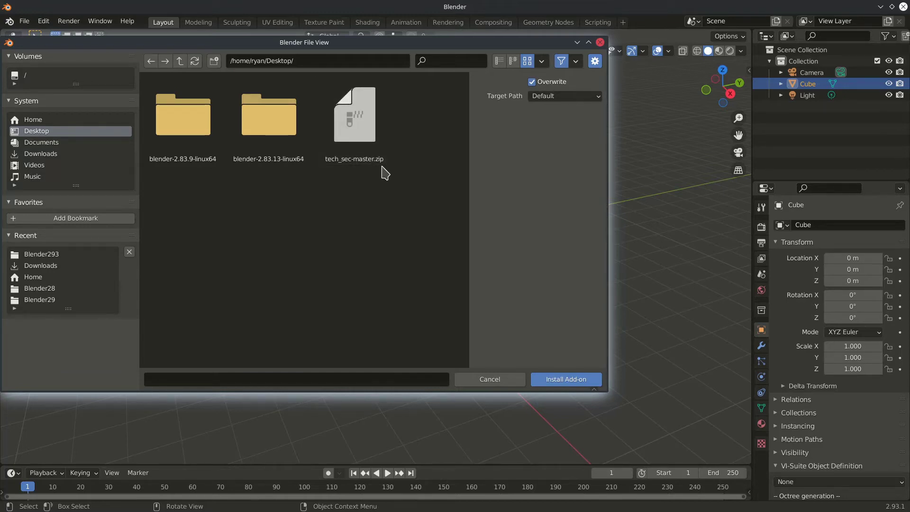
{"action": "left_click", "coordinate": [366, 149]}
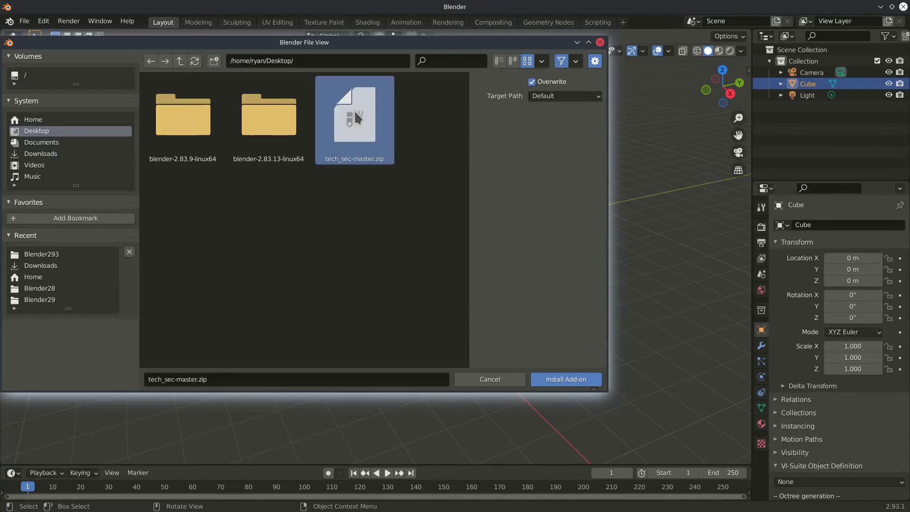
{"action": "left_click", "coordinate": [565, 381]}
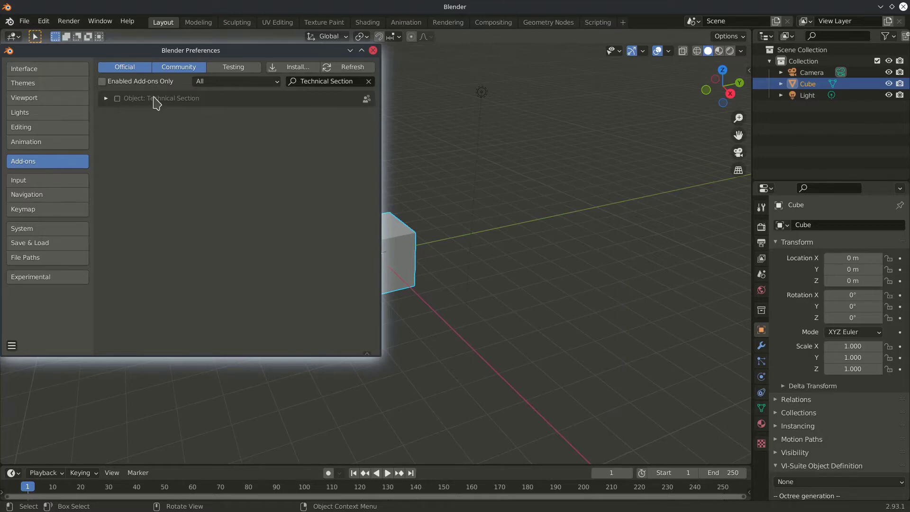
{"action": "left_click", "coordinate": [117, 99]}
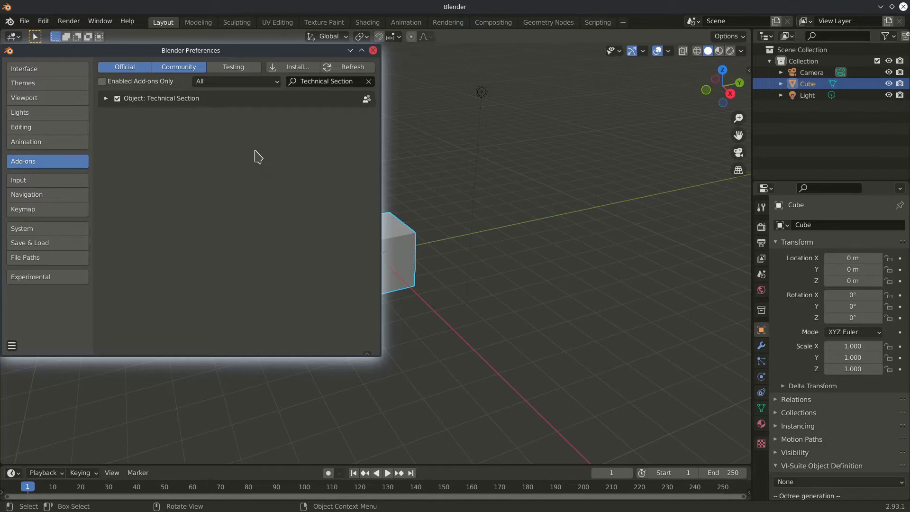
{"action": "left_click", "coordinate": [373, 50]}
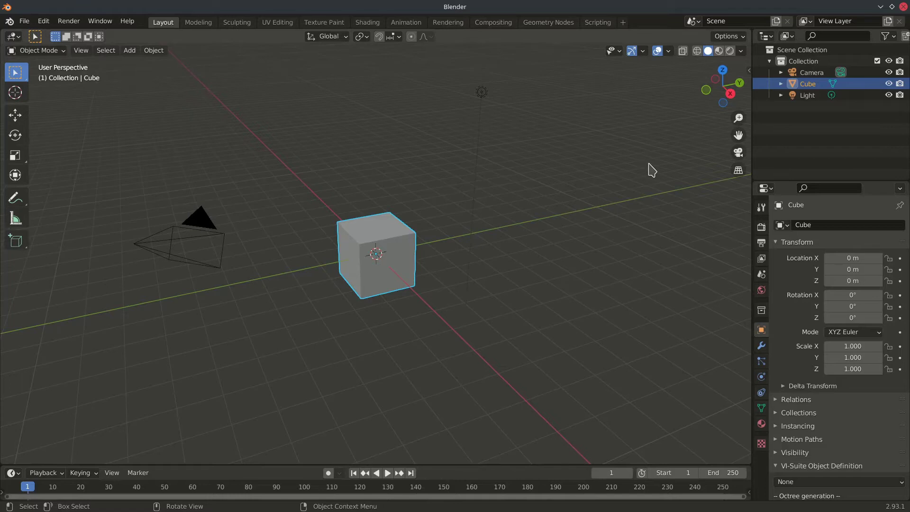
{"action": "left_click", "coordinate": [748, 70]}
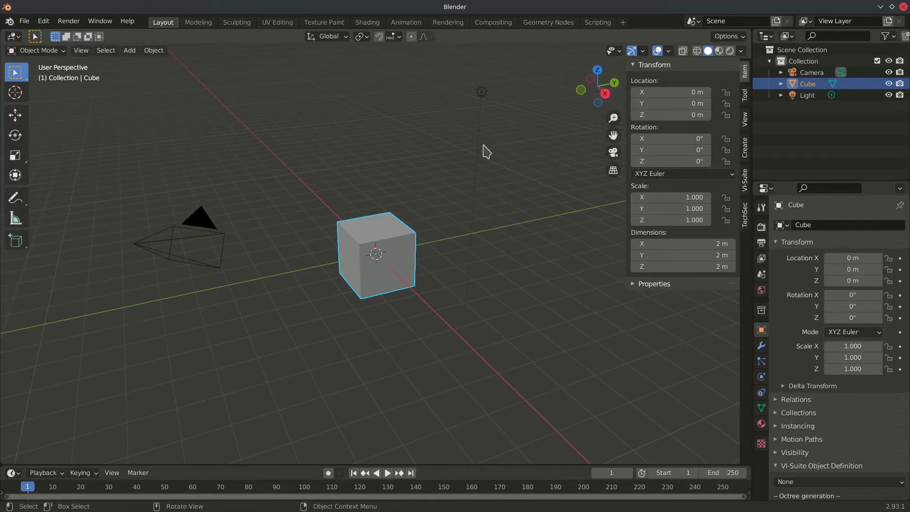
{"action": "key", "text": "n"}
{"action": "key", "text": "n"}
{"action": "key", "text": "n"}
{"action": "key", "text": "n"}
{"action": "key", "text": "n"}
{"action": "key", "text": "n"}
{"action": "key", "text": "n"}
{"action": "key", "text": "n"}
{"action": "left_click_drag", "start_coordinate": [625, 136], "coordinate": [748, 71]}
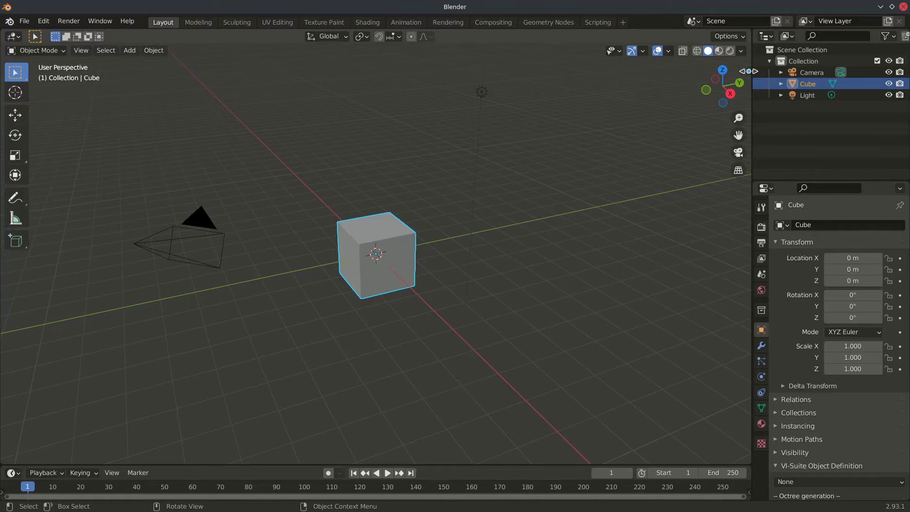
Show the TechSec settings beside the viewport and collapse the cube's Transform and VI-Suite Object Definition property sections
{"action": "left_click", "coordinate": [748, 71]}
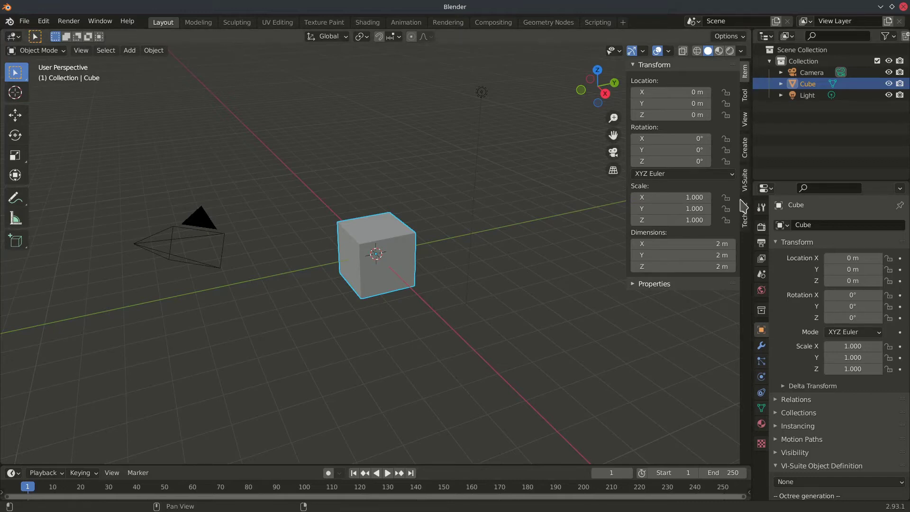
{"action": "left_click", "coordinate": [745, 215]}
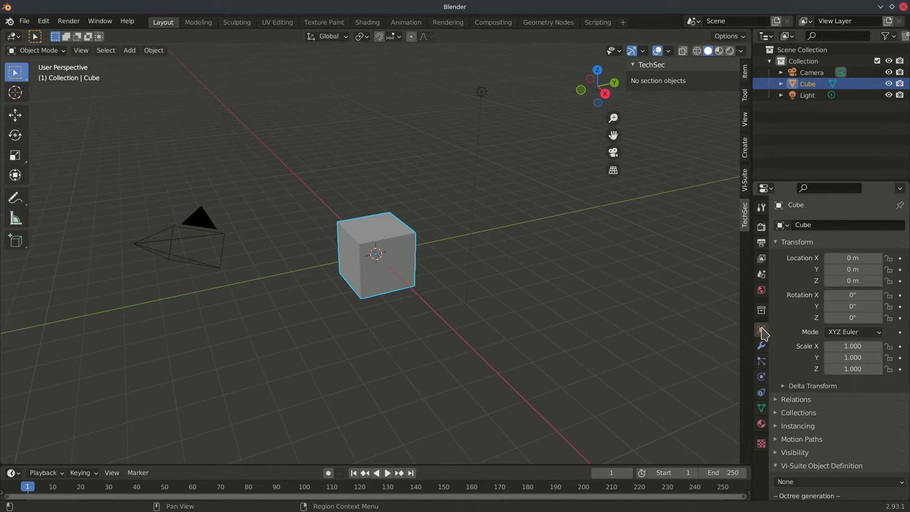
{"action": "left_click", "coordinate": [777, 242]}
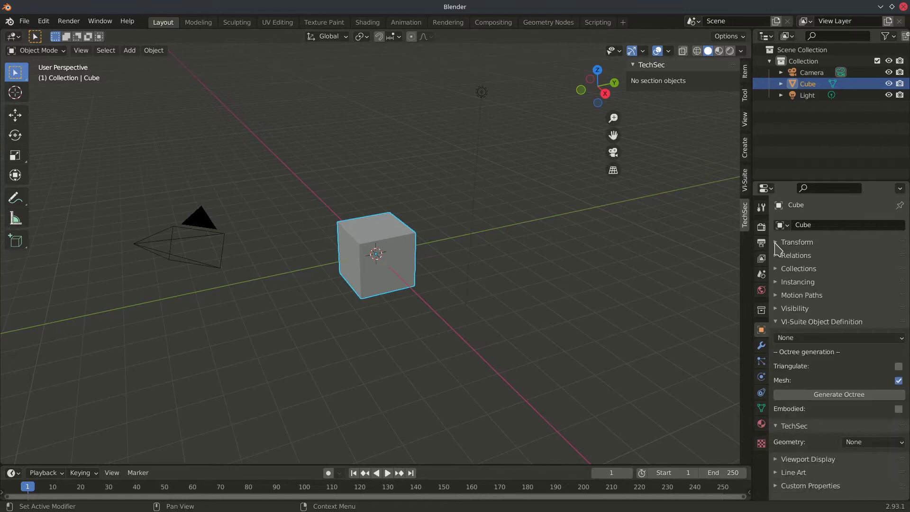
{"action": "left_click", "coordinate": [775, 320]}
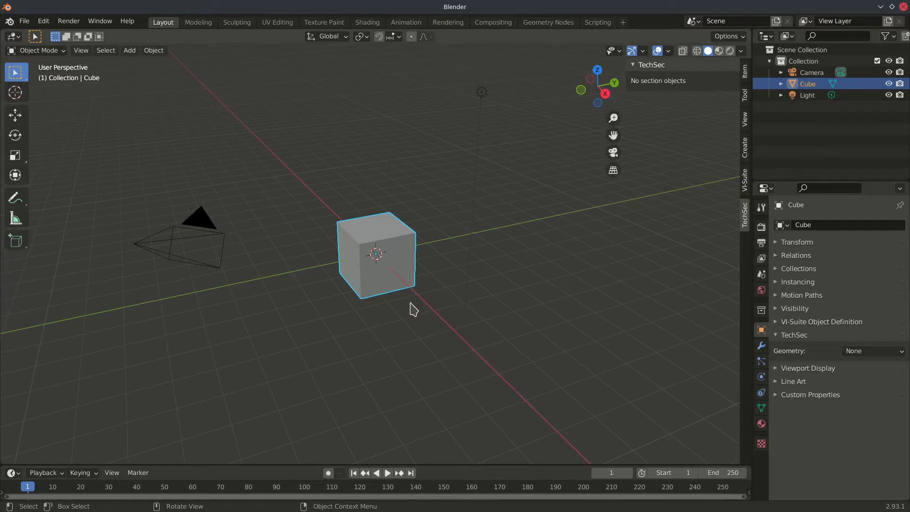
Set the cube's TechSec geometry to Cuttable
{"action": "scroll", "coordinate": [414, 309], "scroll_direction": "up", "scroll_amount": 2}
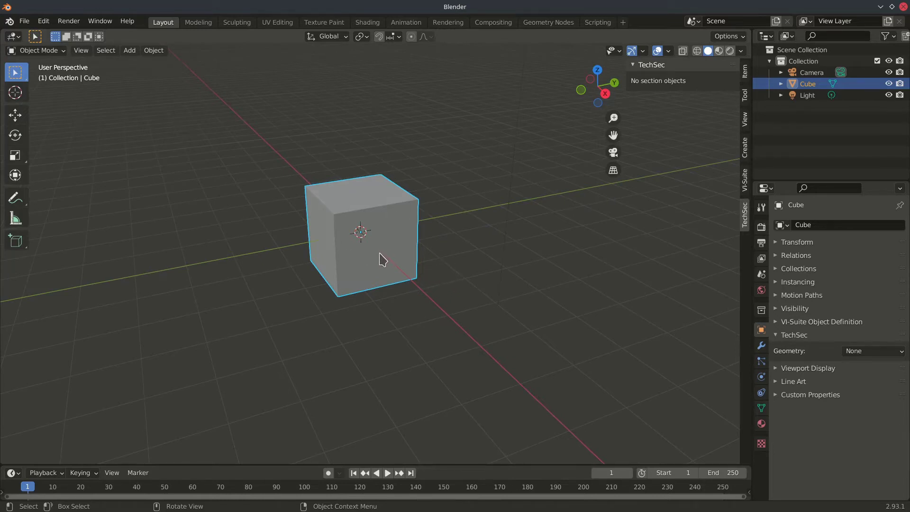
{"action": "mouse_move", "coordinate": [389, 265]}
{"action": "middle_mouse_down"}
{"action": "mouse_move", "coordinate": [424, 275]}
{"action": "mouse_move", "coordinate": [384, 270]}
{"action": "middle_mouse_up"}
{"action": "scroll", "coordinate": [381, 220], "scroll_direction": "up", "scroll_amount": 4}
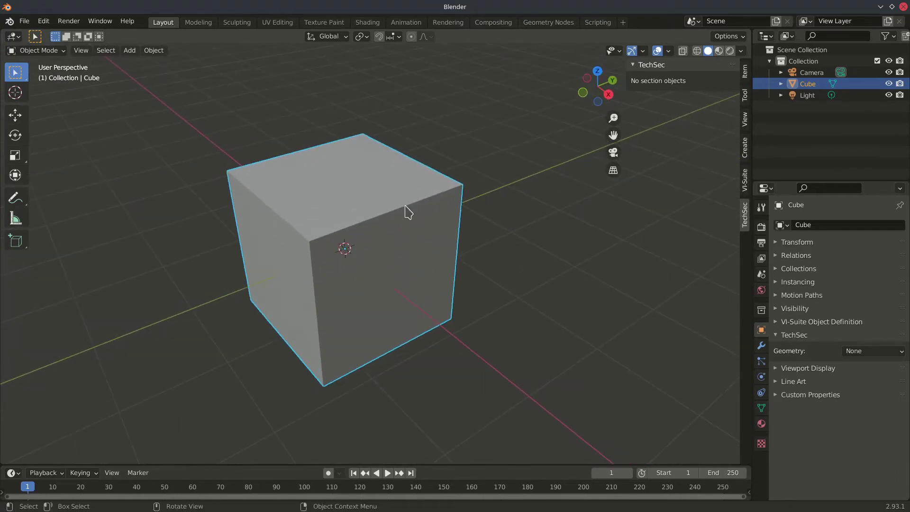
{"action": "middle_click_drag", "start_coordinate": [396, 294], "coordinate": [457, 279]}
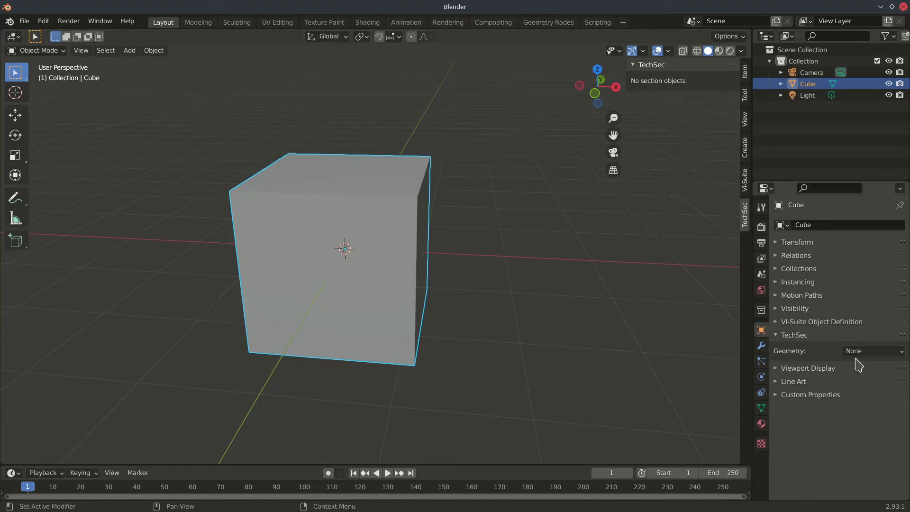
{"action": "left_click", "coordinate": [869, 356]}
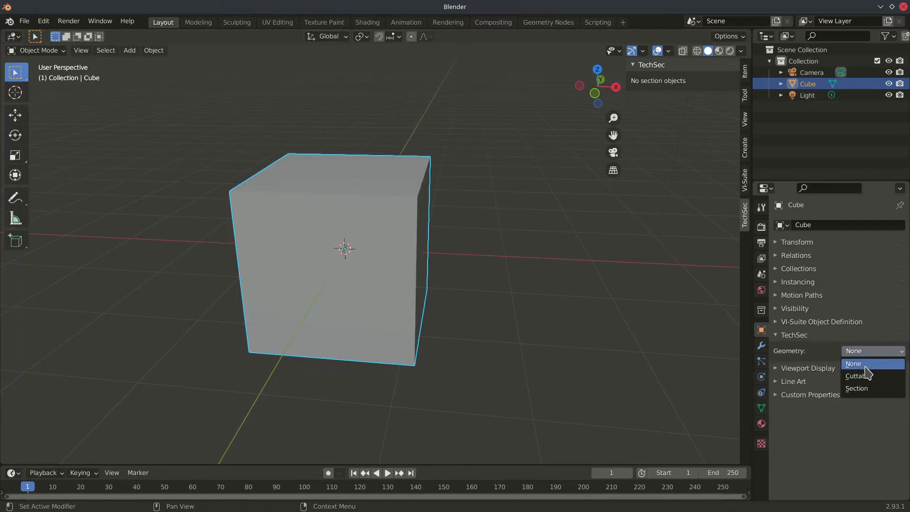
{"action": "left_click", "coordinate": [866, 377]}
Add a mesh plane to the scene, cutting through the cube at the 3D cursor
{"action": "mouse_move", "coordinate": [487, 276]}
{"action": "middle_mouse_down"}
{"action": "mouse_move", "coordinate": [471, 278]}
{"action": "mouse_move", "coordinate": [495, 273]}
{"action": "middle_mouse_up"}
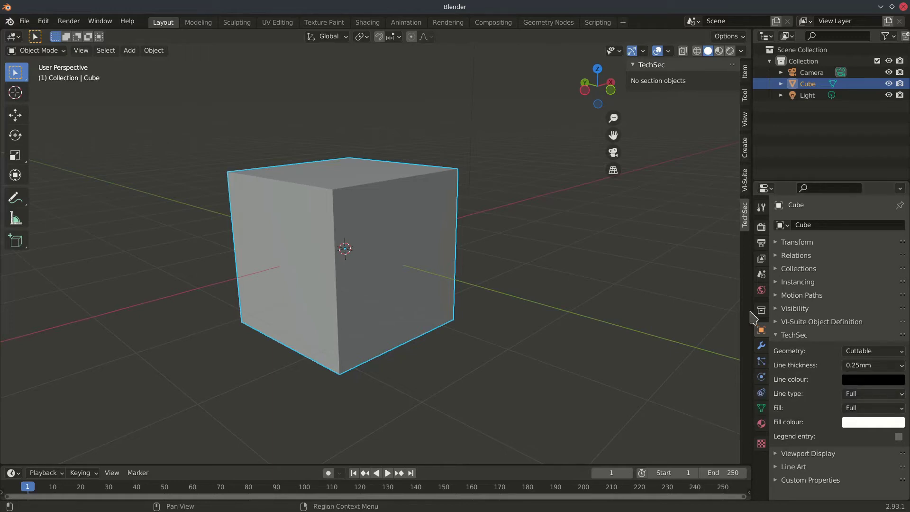
{"action": "scroll", "coordinate": [413, 268], "scroll_direction": "down", "scroll_amount": 2}
{"action": "middle_click_drag", "start_coordinate": [416, 270], "coordinate": [427, 280]}
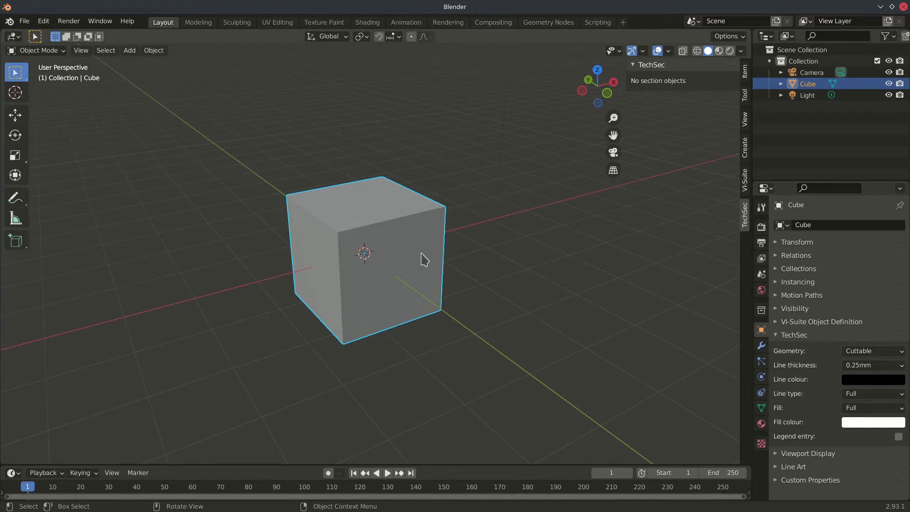
{"action": "key", "text": "shift+a"}
{"action": "mouse_move", "coordinate": [400, 223]}
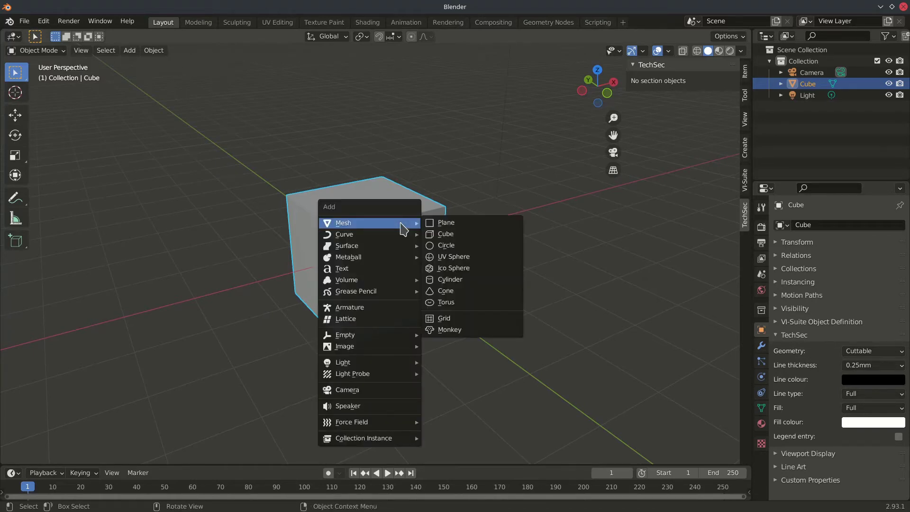
{"action": "left_click", "coordinate": [448, 222]}
Set the new plane's TechSec geometry to Section
{"action": "middle_click_drag", "start_coordinate": [440, 292], "coordinate": [430, 320]}
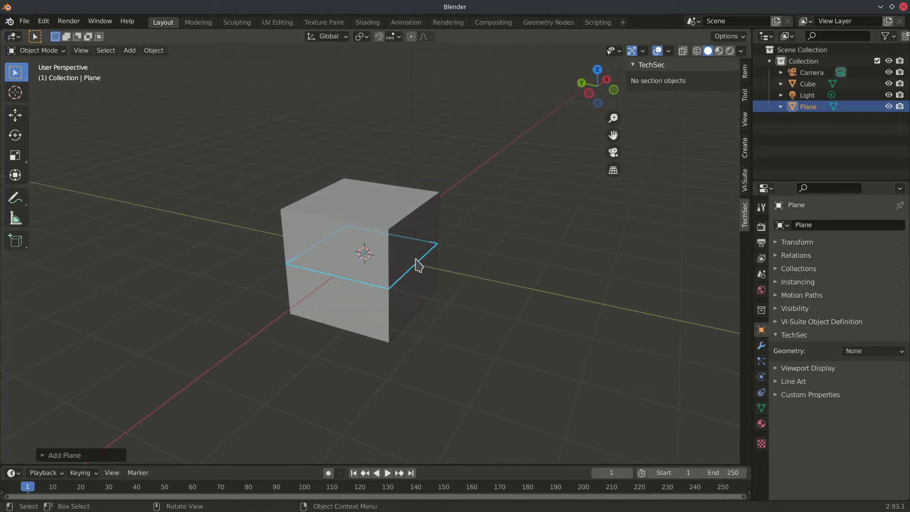
{"action": "left_click", "coordinate": [866, 352]}
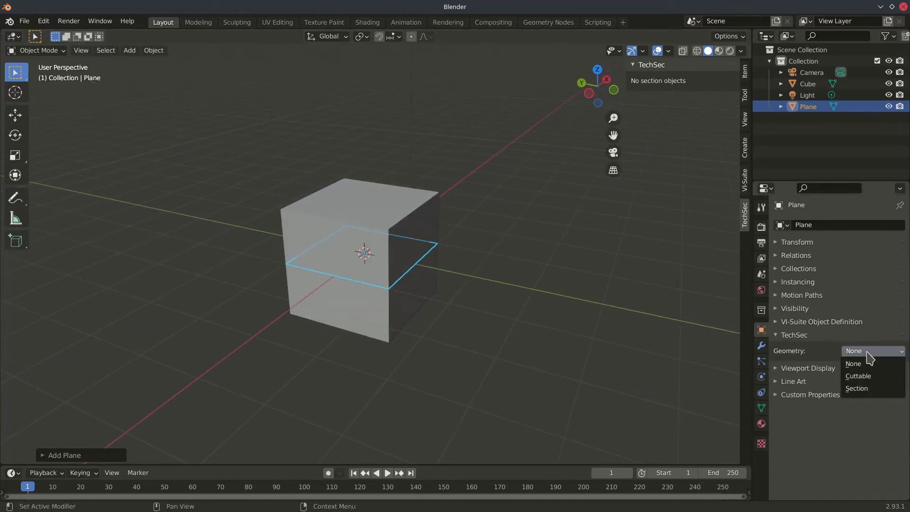
{"action": "left_click", "coordinate": [864, 389]}
Set the TechSec drawing scale of the section plane to 1:10
{"action": "middle_click_drag", "start_coordinate": [530, 278], "coordinate": [451, 311]}
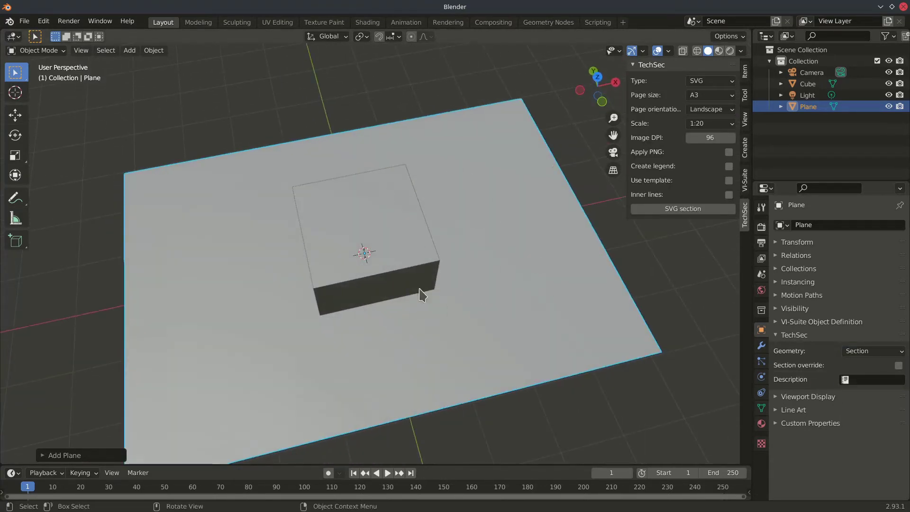
{"action": "mouse_move", "coordinate": [314, 317]}
{"action": "middle_mouse_down"}
{"action": "mouse_move", "coordinate": [331, 337]}
{"action": "mouse_move", "coordinate": [327, 304]}
{"action": "middle_mouse_up"}
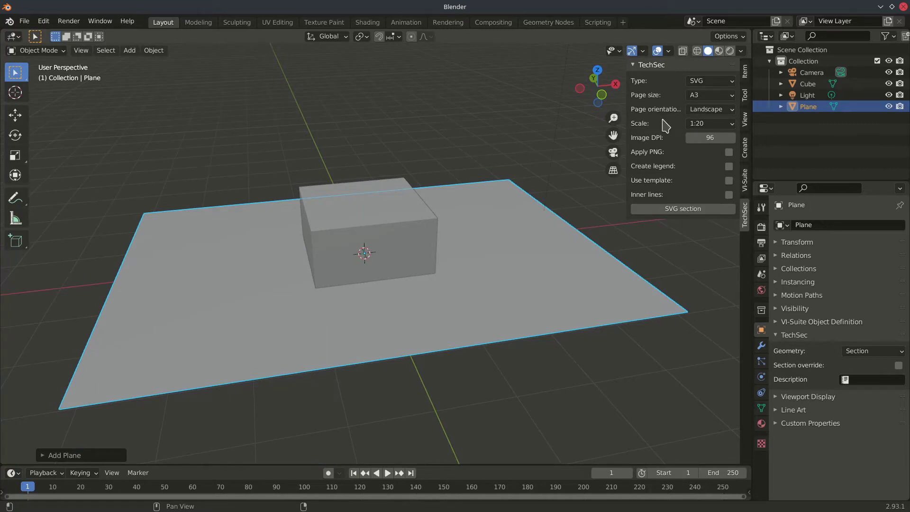
{"action": "middle_click_drag", "start_coordinate": [491, 221], "coordinate": [443, 297]}
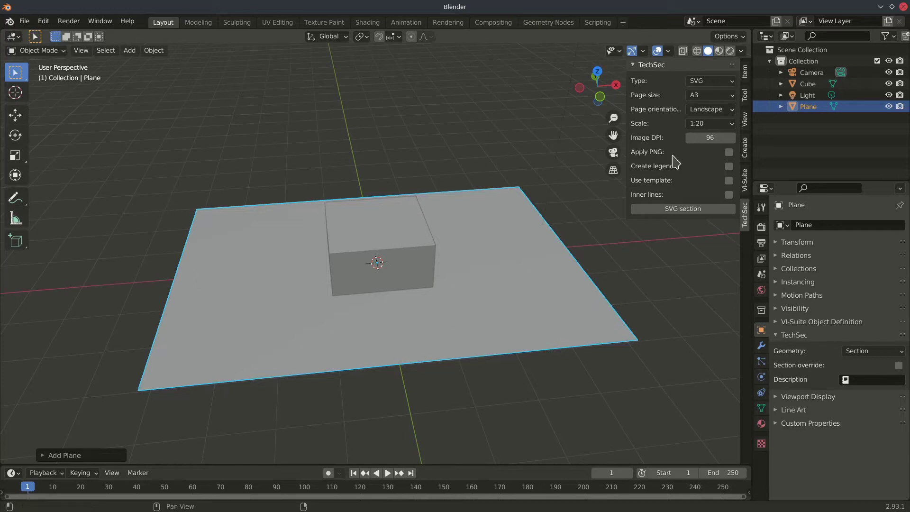
{"action": "left_click", "coordinate": [701, 125]}
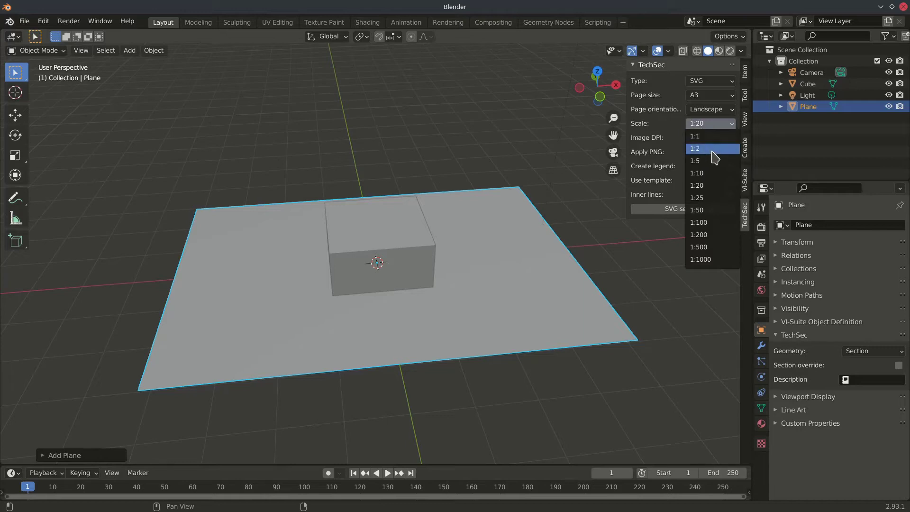
{"action": "left_click", "coordinate": [710, 173]}
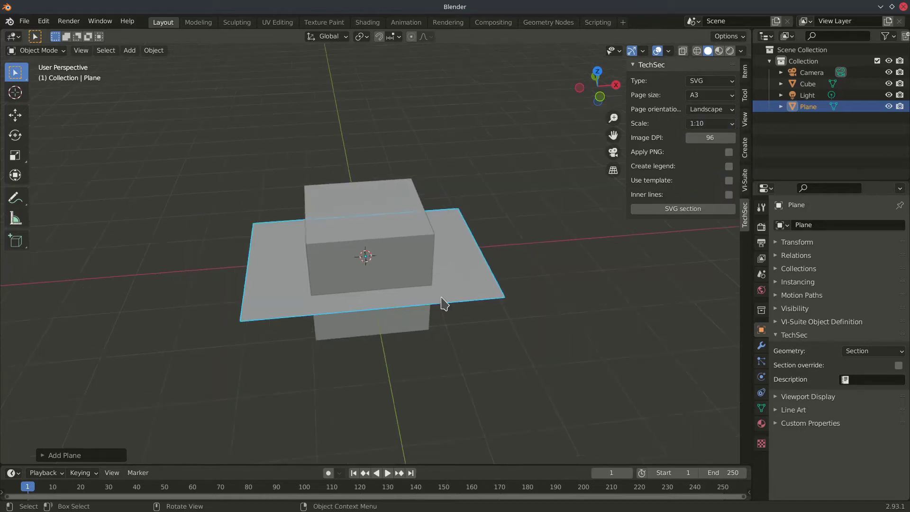
Set the TechSec drawing scale of the section plane to 1:25 and the page size to A4
{"action": "scroll", "coordinate": [442, 303], "scroll_direction": "up", "scroll_amount": 2}
{"action": "left_click", "coordinate": [700, 124]}
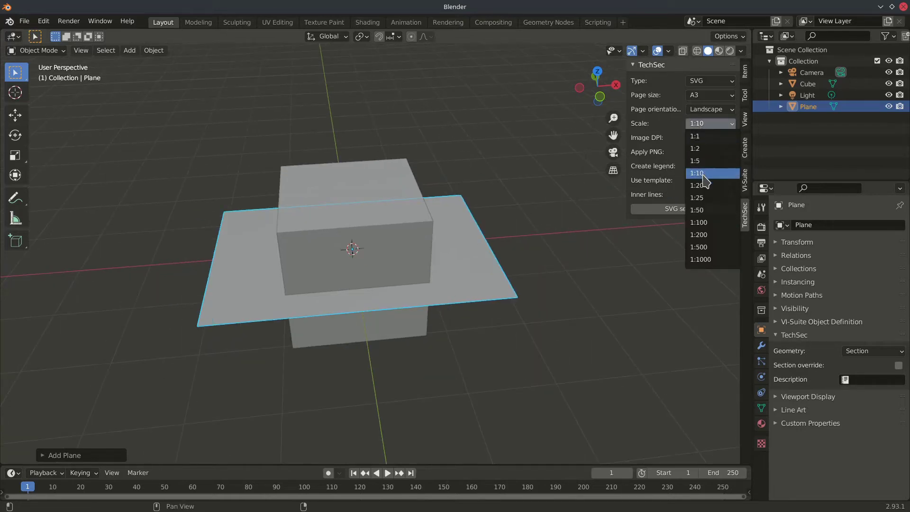
{"action": "left_click", "coordinate": [703, 198]}
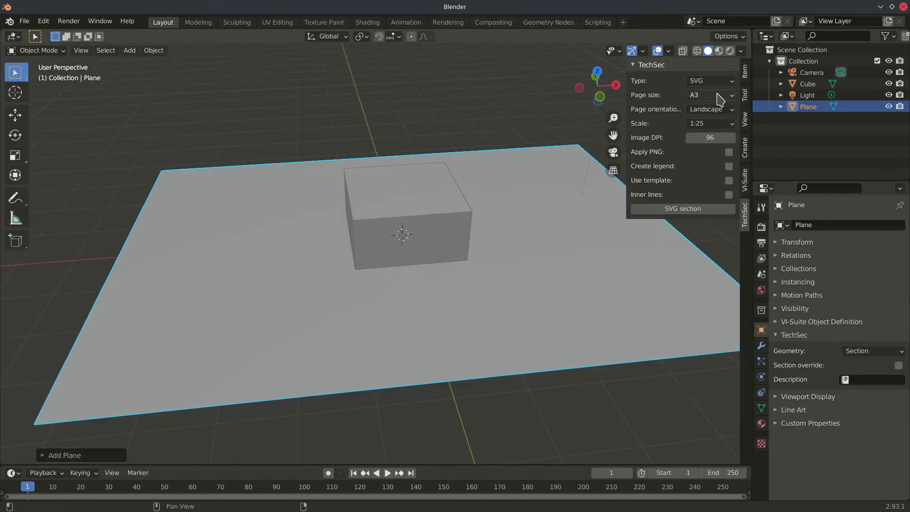
{"action": "left_click", "coordinate": [719, 97]}
{"action": "left_click", "coordinate": [707, 154]}
{"action": "middle_click_drag", "start_coordinate": [540, 199], "coordinate": [479, 204]}
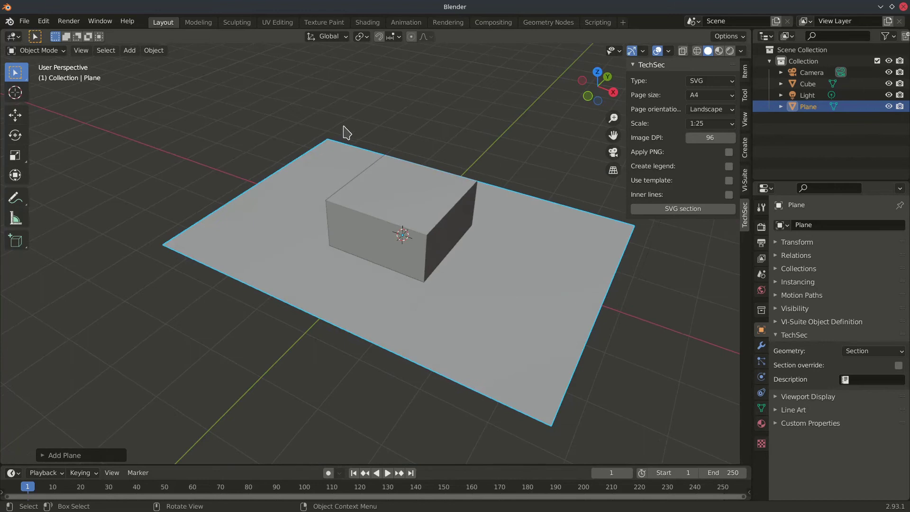
{"action": "mouse_move", "coordinate": [492, 309]}
{"action": "middle_mouse_down"}
{"action": "mouse_move", "coordinate": [430, 272]}
{"action": "mouse_move", "coordinate": [481, 300]}
{"action": "middle_mouse_up"}
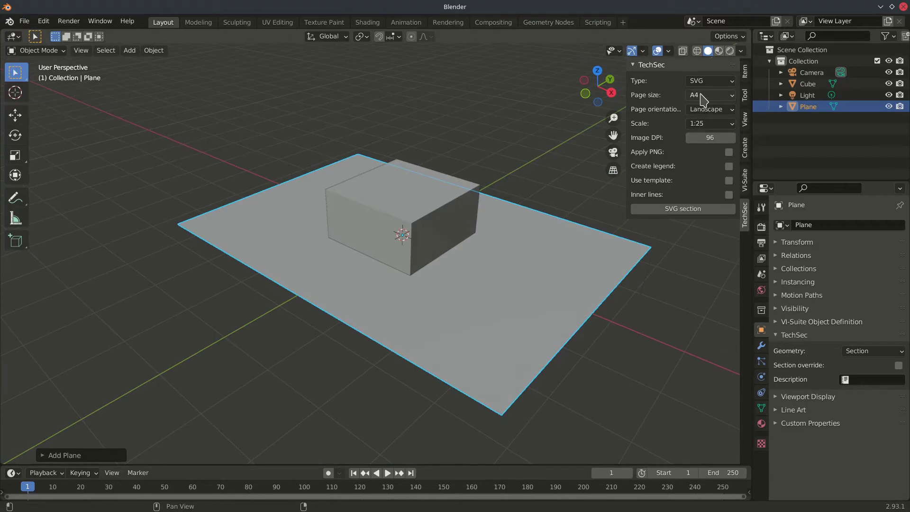
{"action": "middle_click_drag", "start_coordinate": [465, 306], "coordinate": [483, 308]}
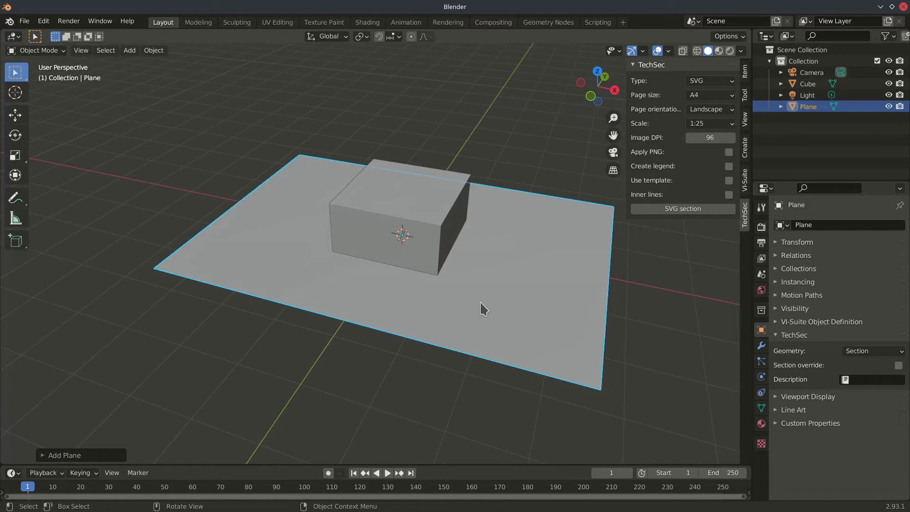
{"action": "mouse_move", "coordinate": [514, 291]}
{"action": "middle_mouse_down"}
{"action": "mouse_move", "coordinate": [455, 280]}
{"action": "mouse_move", "coordinate": [509, 298]}
{"action": "middle_mouse_up"}
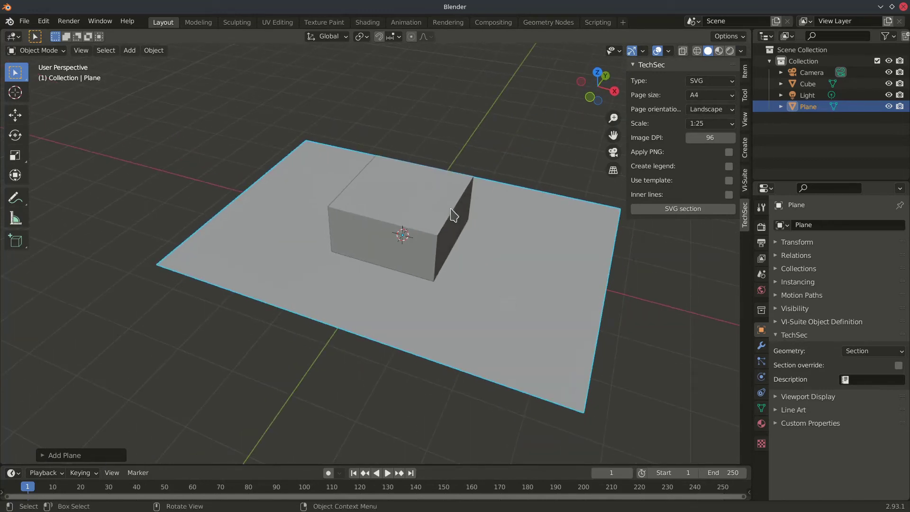
{"action": "middle_click_drag", "start_coordinate": [431, 217], "coordinate": [454, 156]}
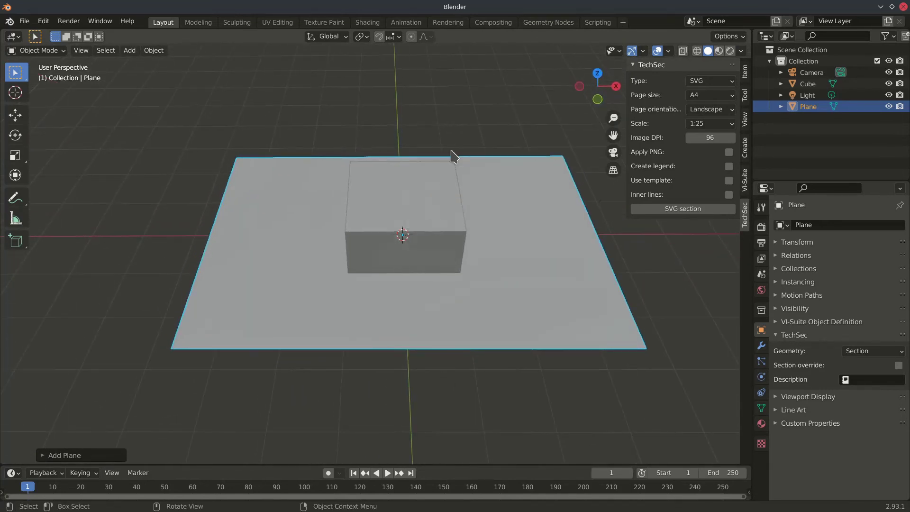
Configure the viewport shading with Flat lighting, Texture color, and World-type cavity with the ridge set to 0
{"action": "left_click", "coordinate": [741, 51]}
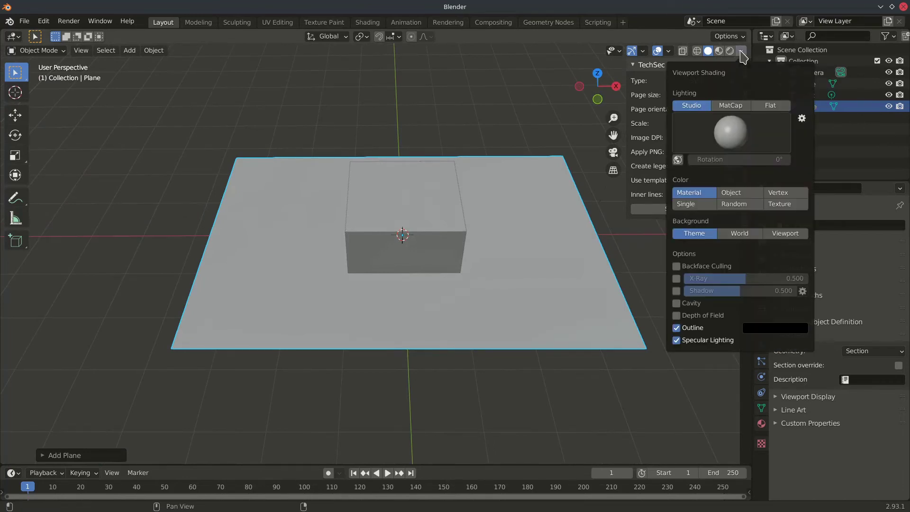
{"action": "left_click", "coordinate": [775, 106]}
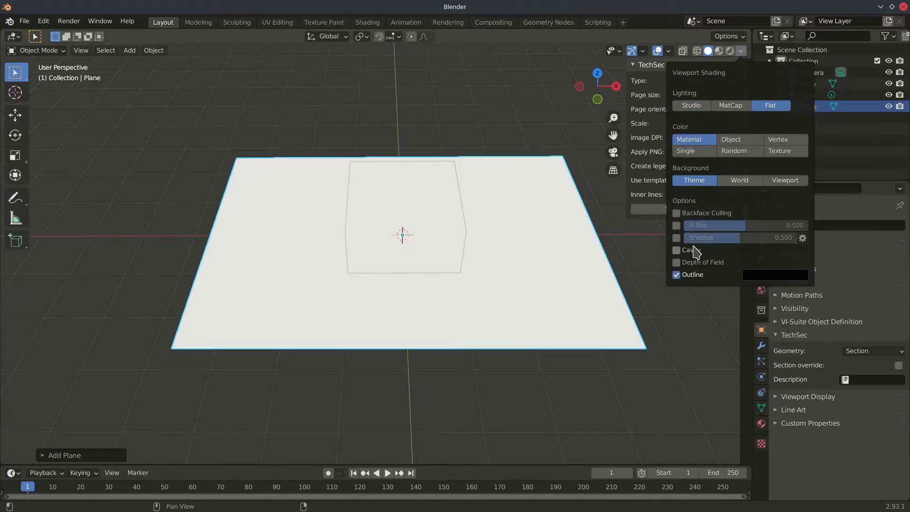
{"action": "left_click", "coordinate": [675, 251]}
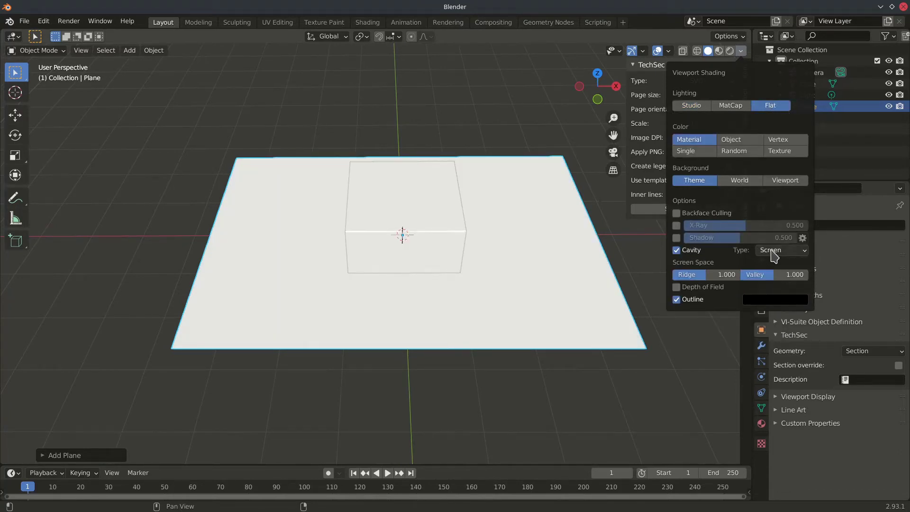
{"action": "left_click", "coordinate": [774, 250]}
{"action": "left_click", "coordinate": [769, 262]}
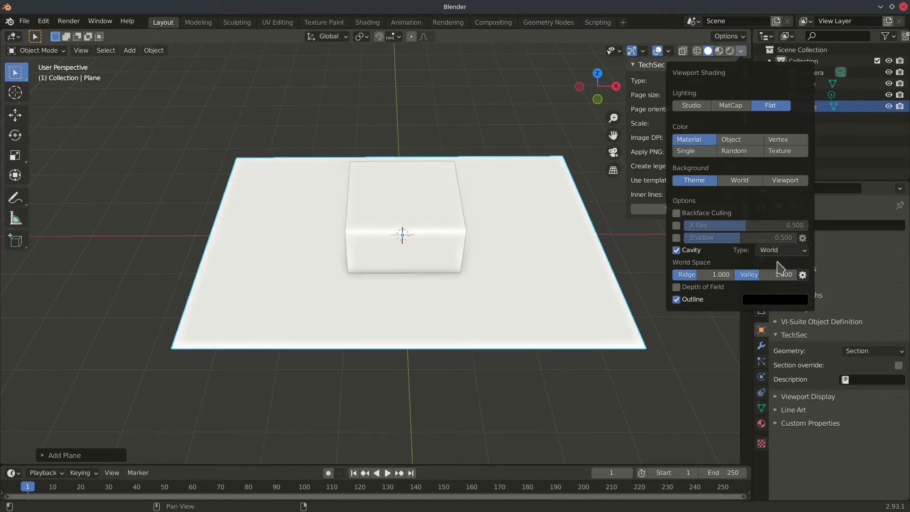
{"action": "left_click_drag", "start_coordinate": [693, 280], "coordinate": [670, 280]}
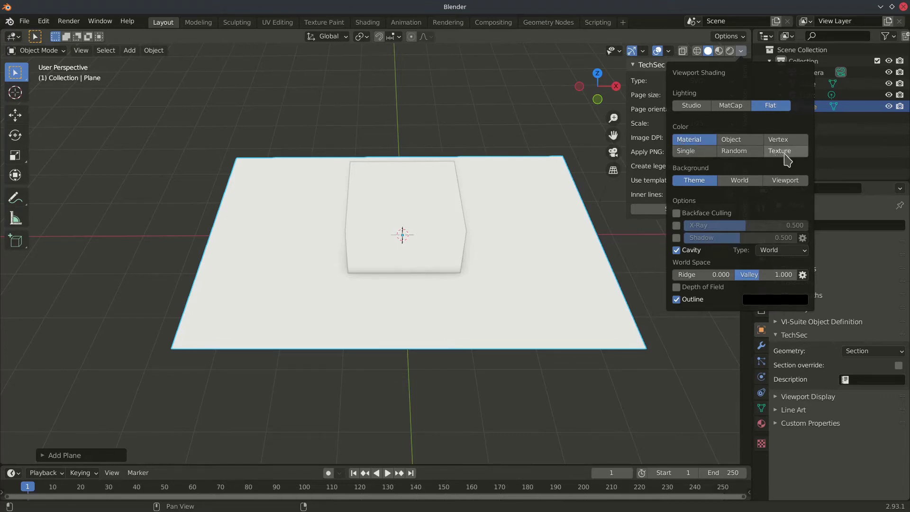
{"action": "left_click", "coordinate": [785, 158]}
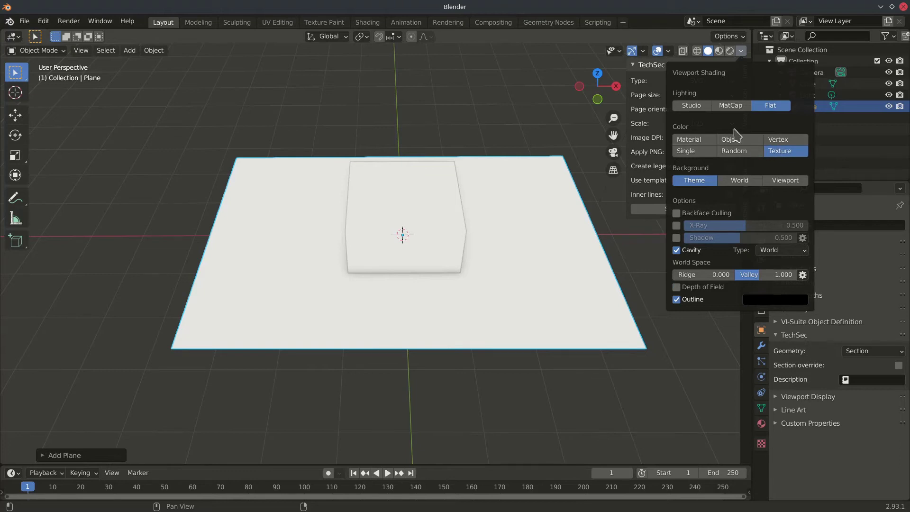
Rotate the section plane 90 degrees about the X axis so it cuts vertically through the cube
{"action": "middle_click_drag", "start_coordinate": [461, 230], "coordinate": [492, 260]}
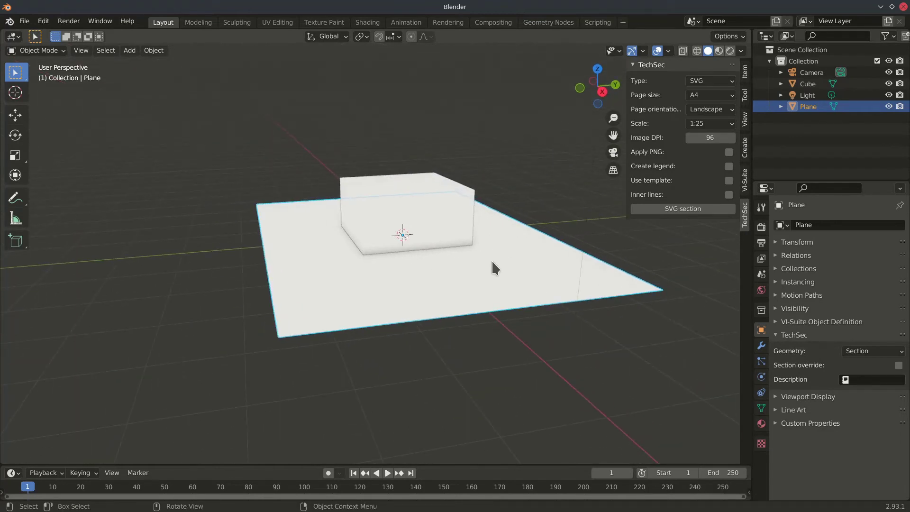
{"action": "type", "text": "rx90"}
{"action": "key", "text": "Return"}
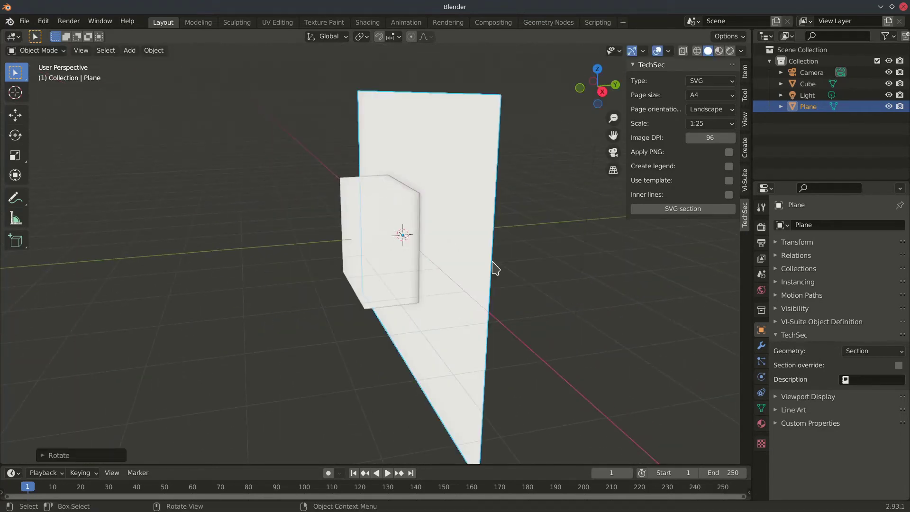
{"action": "middle_click_drag", "start_coordinate": [485, 296], "coordinate": [525, 298]}
{"action": "key", "text": "g"}
{"action": "right_click", "coordinate": [549, 295]}
{"action": "left_click", "coordinate": [494, 274]}
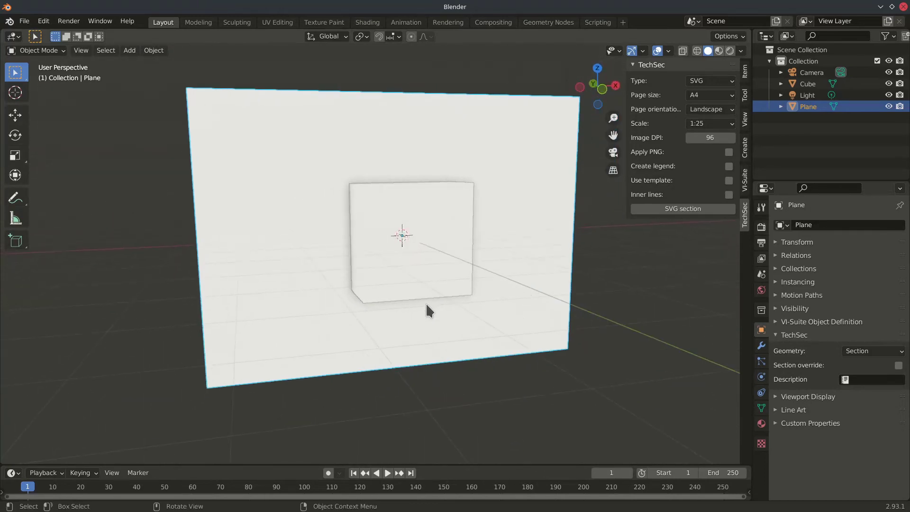
Set the TechSec output type of the section plane to Scaled
{"action": "middle_click_drag", "start_coordinate": [428, 309], "coordinate": [437, 311]}
{"action": "middle_click_drag", "start_coordinate": [432, 219], "coordinate": [420, 230]}
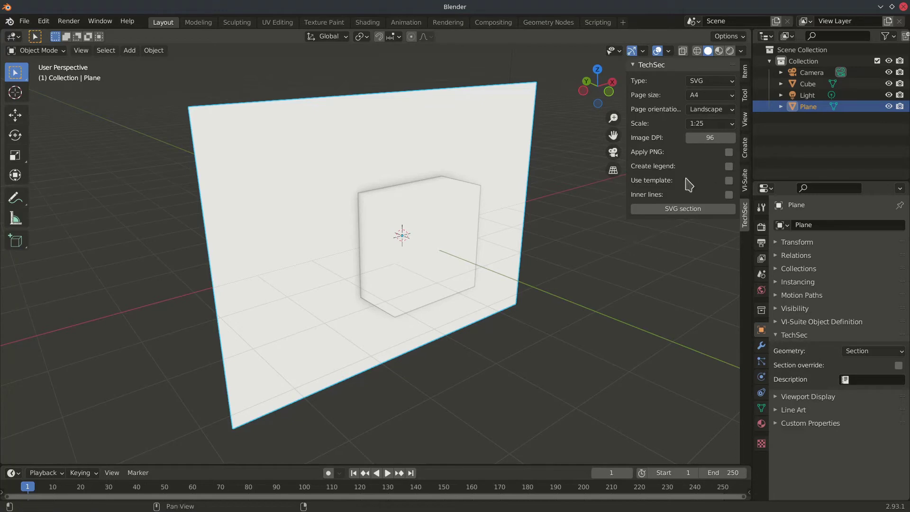
{"action": "left_click", "coordinate": [703, 83]}
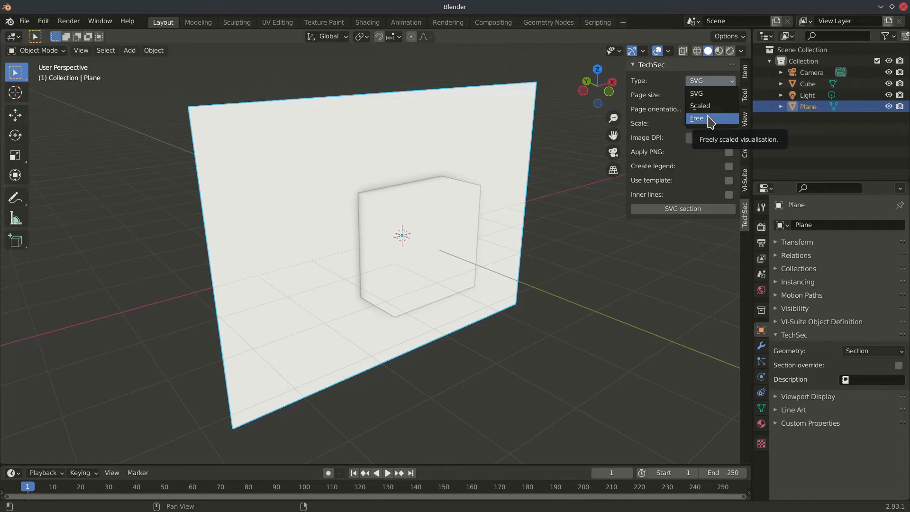
{"action": "left_click", "coordinate": [699, 105]}
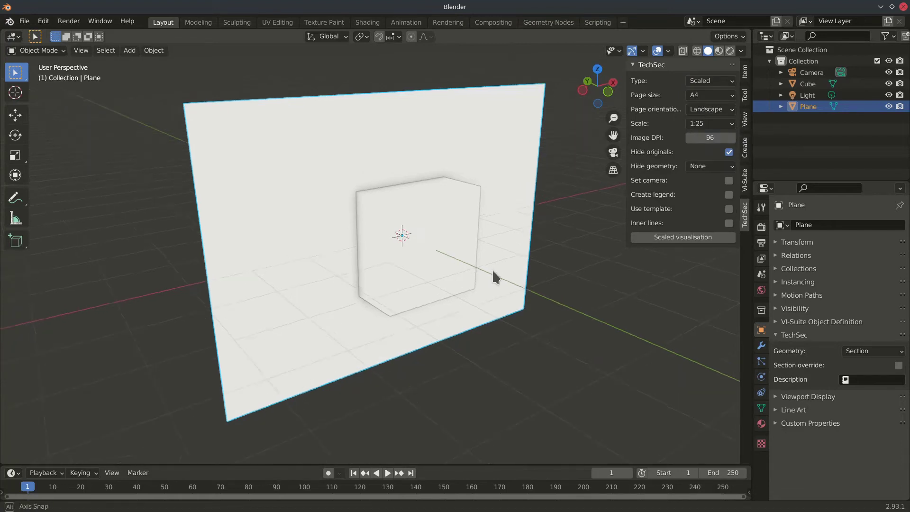
Try to generate the scaled visualisation from the section plane, and cancel it
{"action": "middle_click_drag", "start_coordinate": [491, 268], "coordinate": [416, 264]}
{"action": "left_click", "coordinate": [688, 238]}
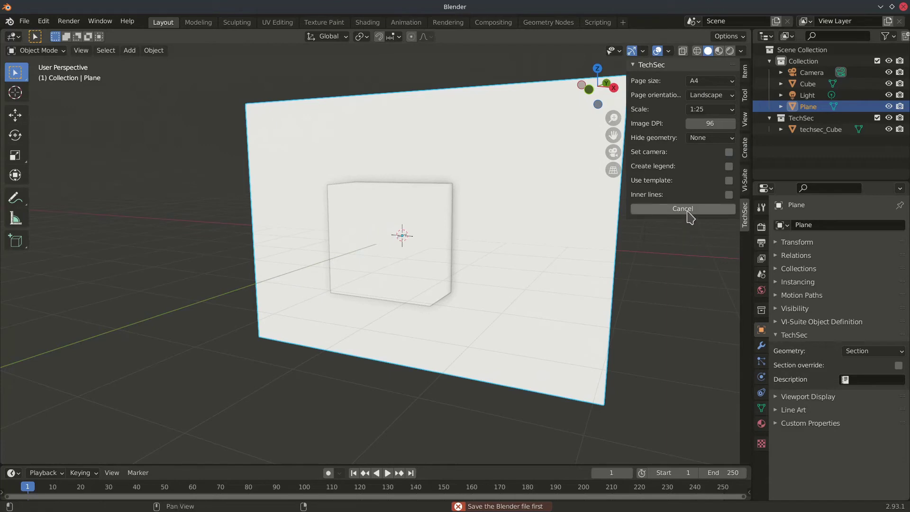
{"action": "left_click", "coordinate": [689, 217]}
{"action": "left_click", "coordinate": [689, 239]}
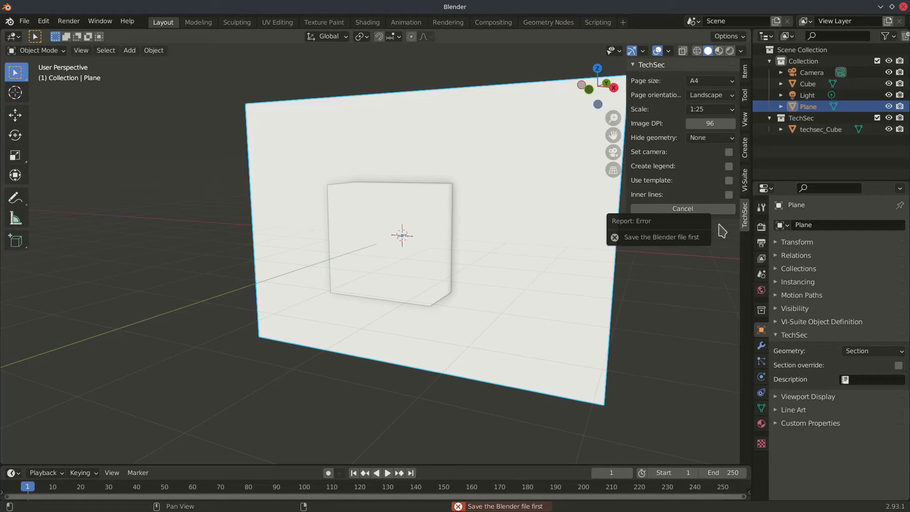
{"action": "left_click", "coordinate": [698, 209]}
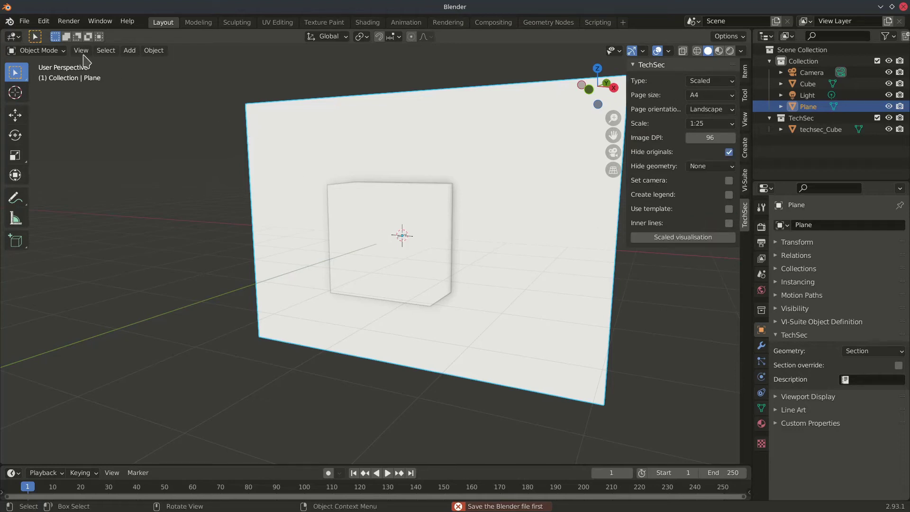
Save the scene as tut1.blend in the Blender293 folder
{"action": "left_click", "coordinate": [24, 21]}
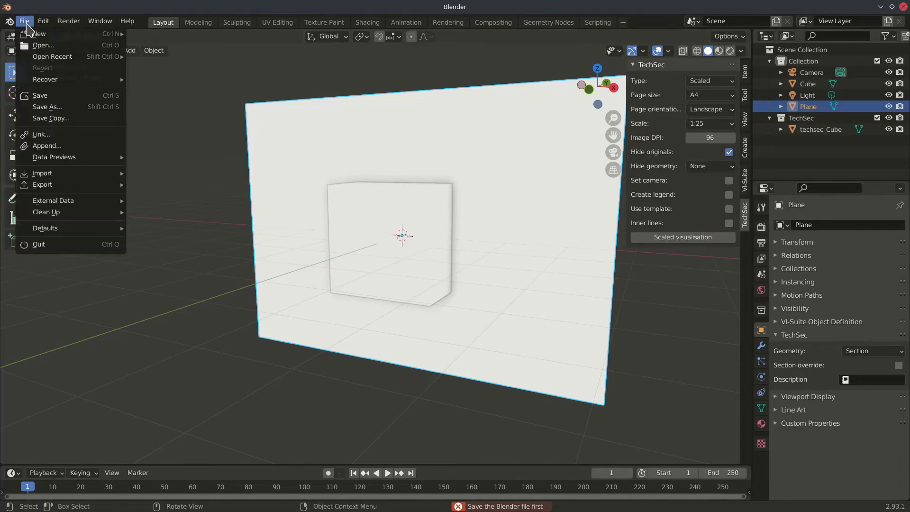
{"action": "left_click", "coordinate": [47, 107]}
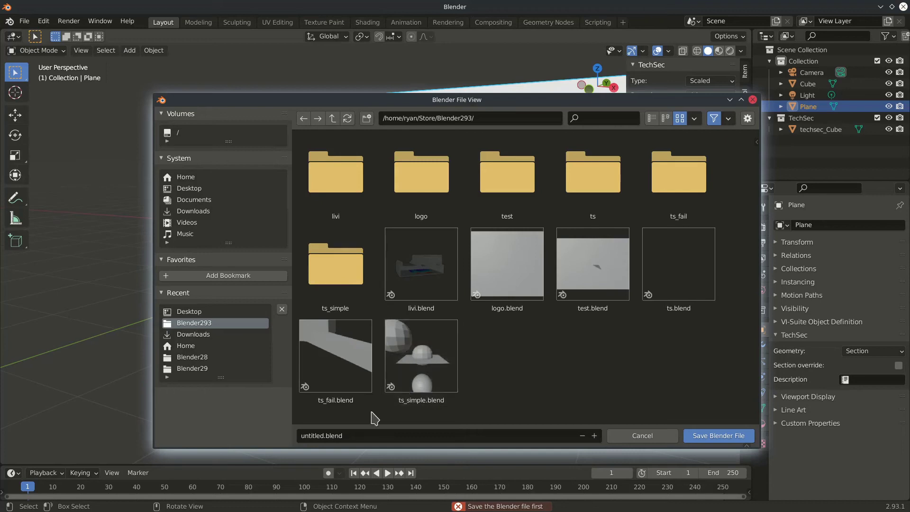
{"action": "left_click", "coordinate": [298, 434]}
{"action": "type", "text": "t"}
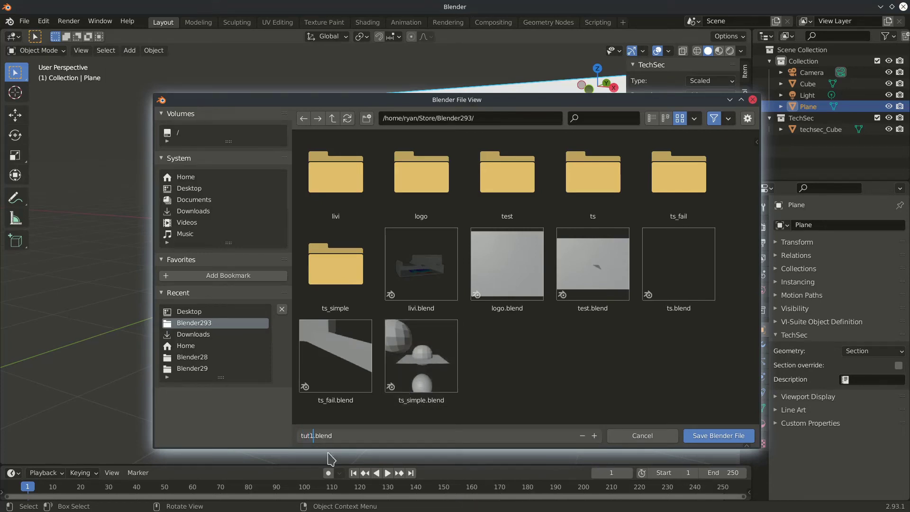
{"action": "type", "text": "ut1"}
{"action": "key", "text": "Return"}
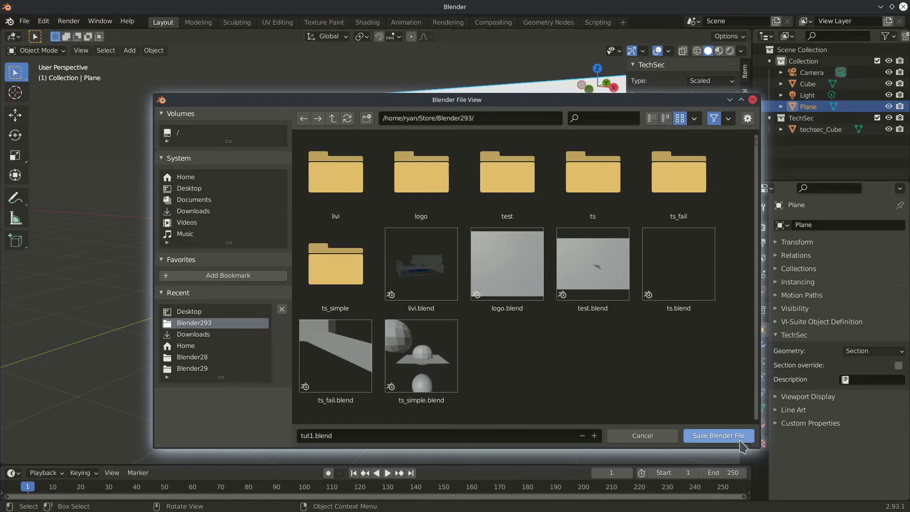
{"action": "left_click", "coordinate": [722, 437]}
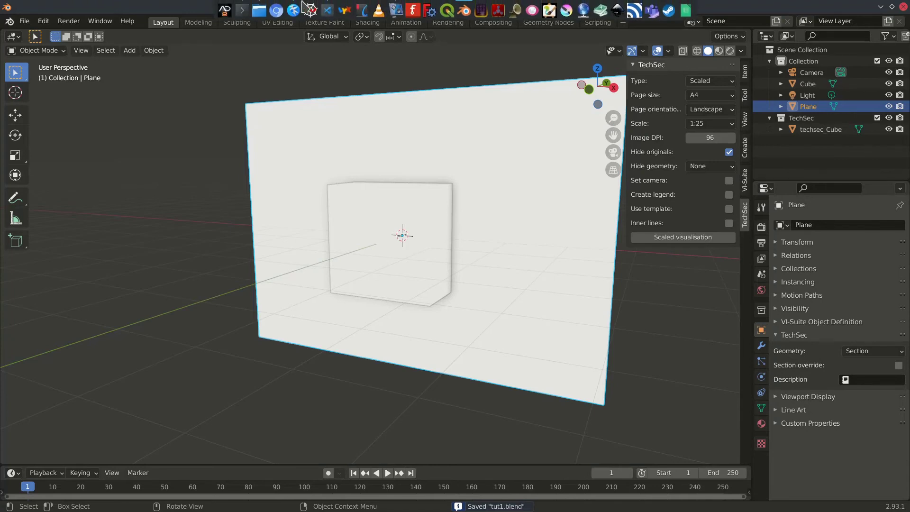
Switch to the Dolphin file manager, examine the Store/Blender293 folder for the saved tut1.blend and its neighbouring project folders, and return to Blender
{"action": "left_click", "coordinate": [258, 12]}
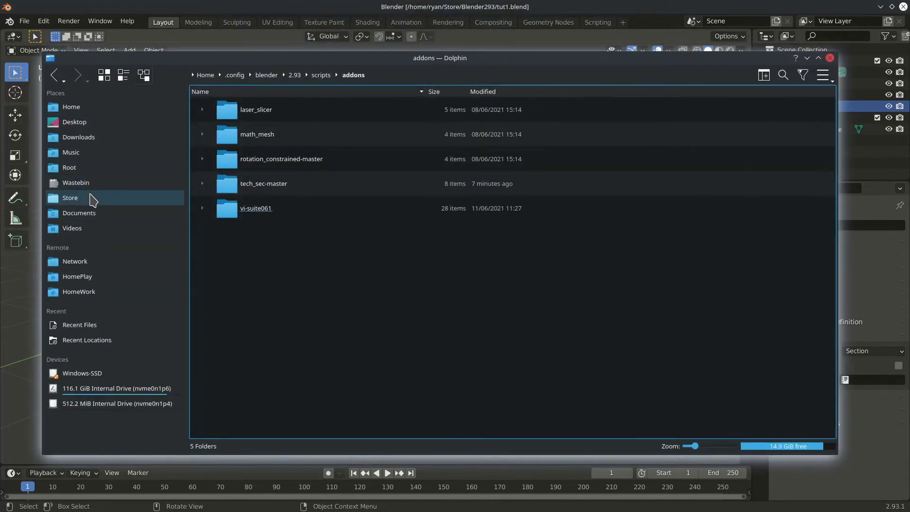
{"action": "left_click", "coordinate": [90, 197]}
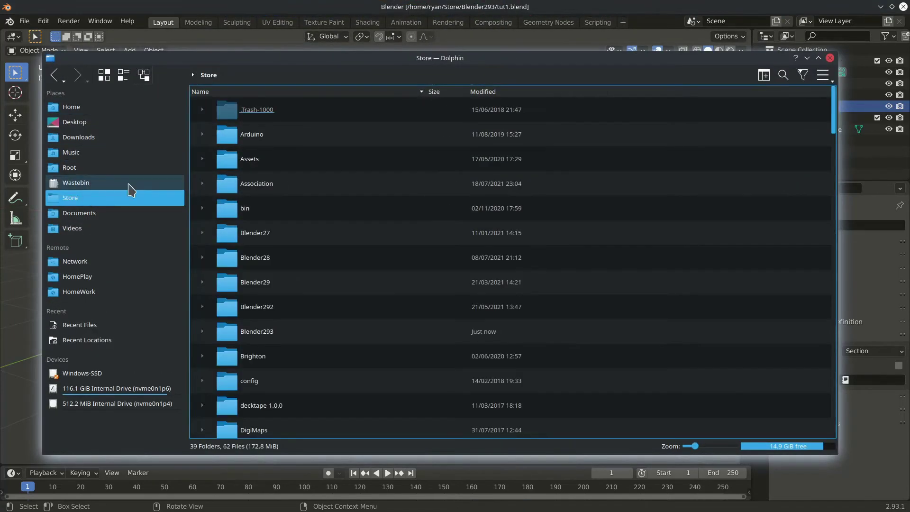
{"action": "left_click", "coordinate": [264, 332]}
{"action": "left_click_drag", "start_coordinate": [318, 69], "coordinate": [309, 52]}
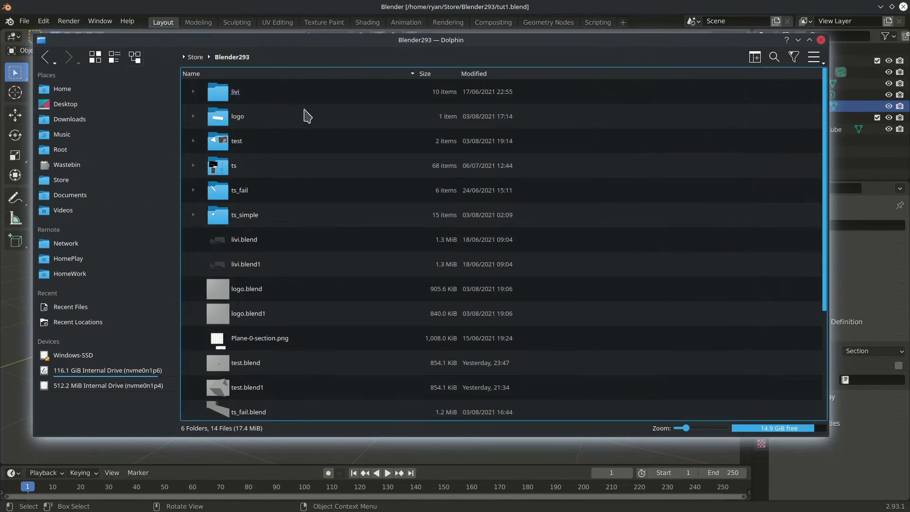
{"action": "scroll", "coordinate": [341, 243], "scroll_direction": "down", "scroll_amount": 3}
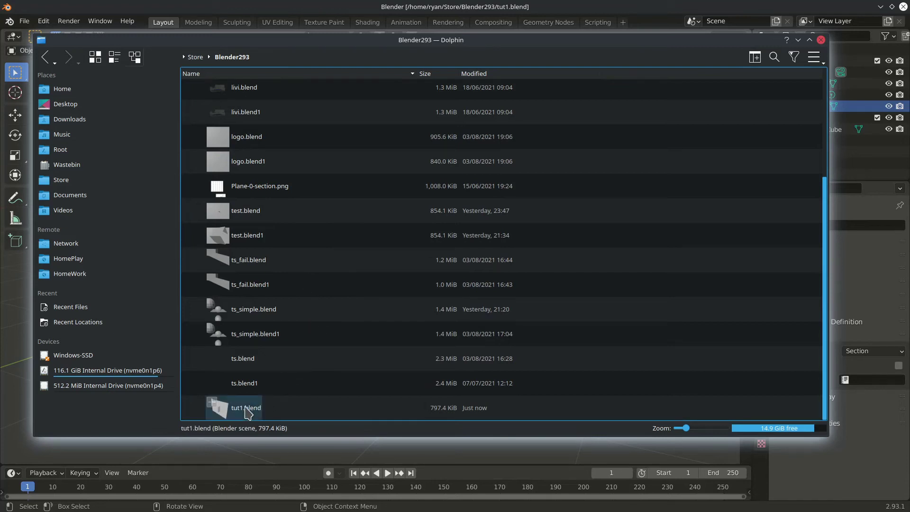
{"action": "scroll", "coordinate": [348, 265], "scroll_direction": "up", "scroll_amount": 3}
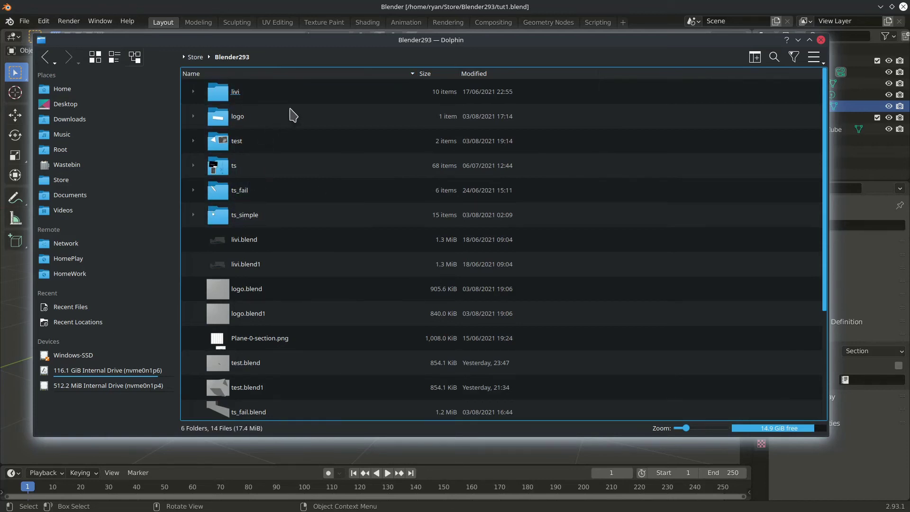
{"action": "scroll", "coordinate": [326, 303], "scroll_direction": "down", "scroll_amount": 3}
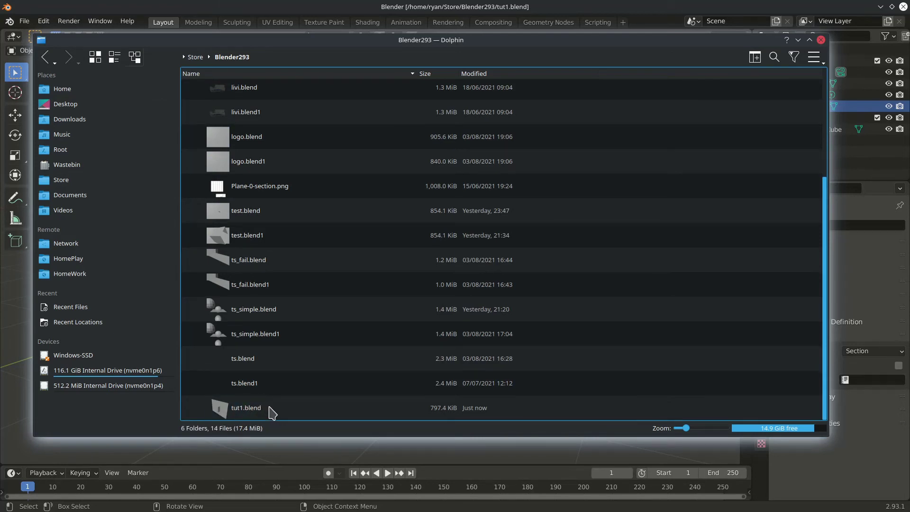
{"action": "scroll", "coordinate": [308, 304], "scroll_direction": "up", "scroll_amount": 2}
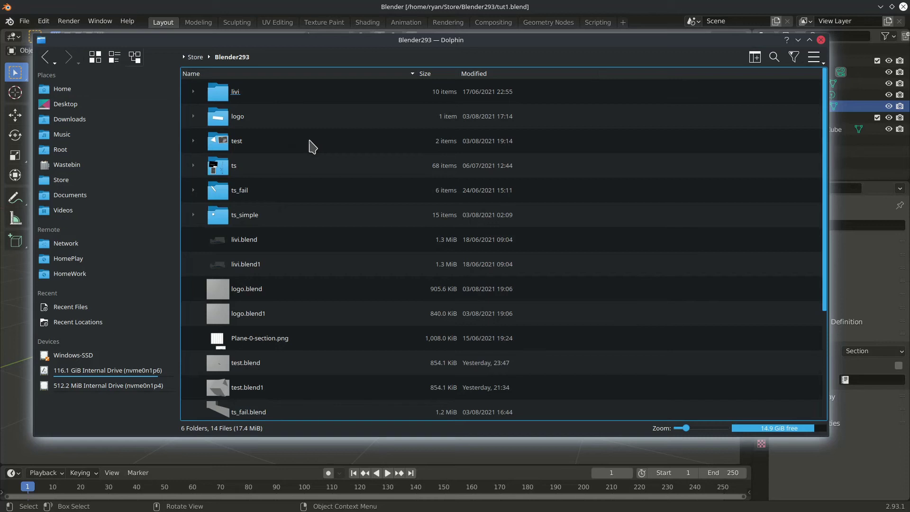
{"action": "left_click", "coordinate": [798, 40]}
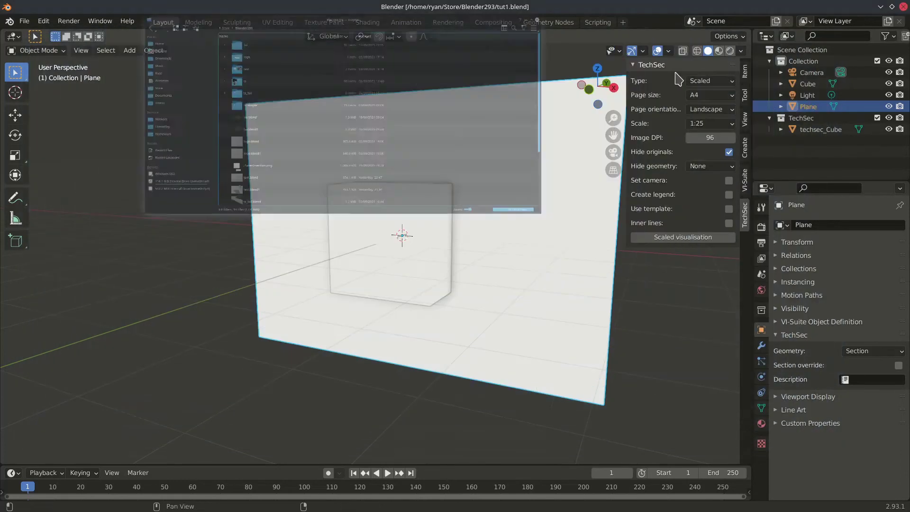
Generate the scaled visualisation from the section plane and view the section cut through the cube
{"action": "middle_click_drag", "start_coordinate": [489, 189], "coordinate": [467, 230]}
{"action": "left_click", "coordinate": [665, 238]}
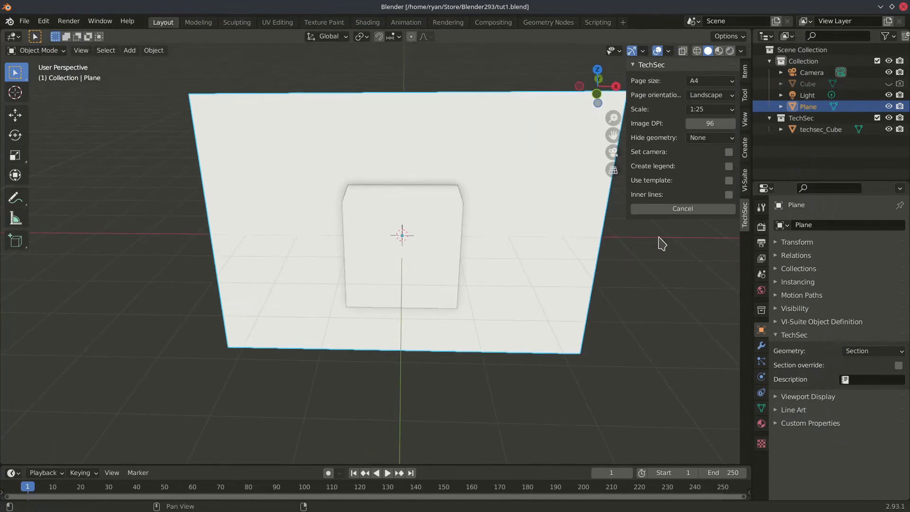
{"action": "middle_click_drag", "start_coordinate": [545, 256], "coordinate": [482, 262]}
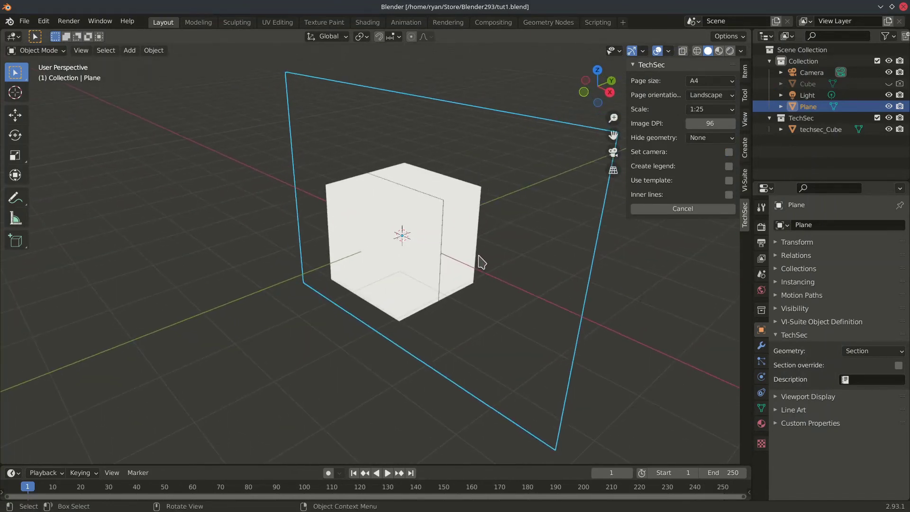
{"action": "middle_click_drag", "start_coordinate": [489, 294], "coordinate": [400, 260]}
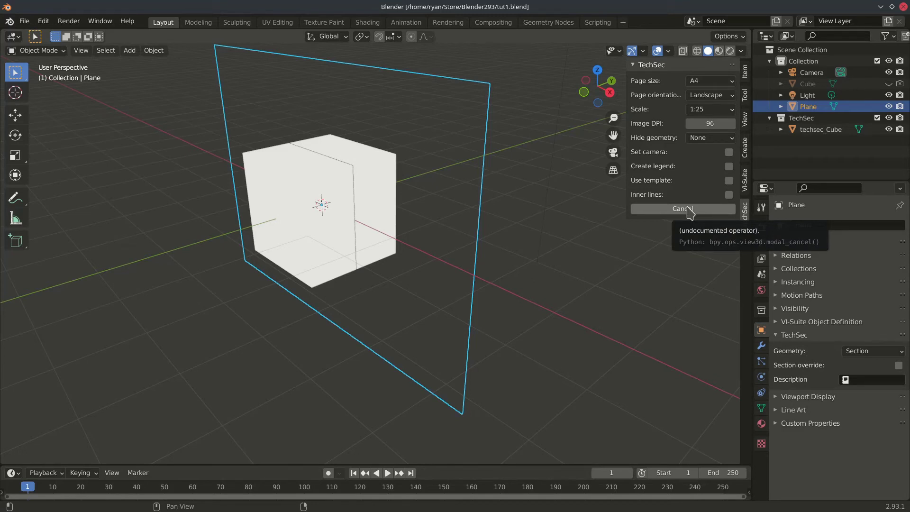
Set the TechSec hide geometry option to Outer and view the cut cube from the front and side
{"action": "left_click", "coordinate": [709, 138]}
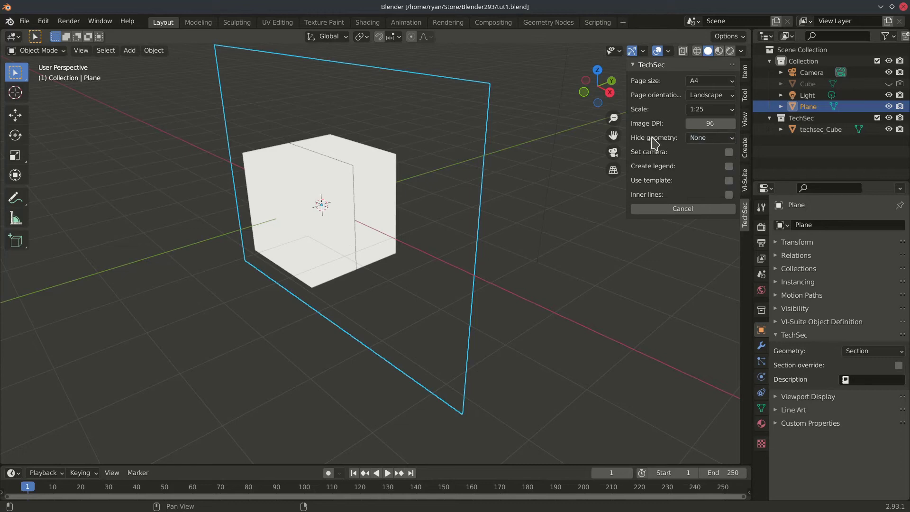
{"action": "left_click", "coordinate": [703, 138]}
{"action": "left_click", "coordinate": [705, 166]}
{"action": "middle_click_drag", "start_coordinate": [518, 234], "coordinate": [500, 254]}
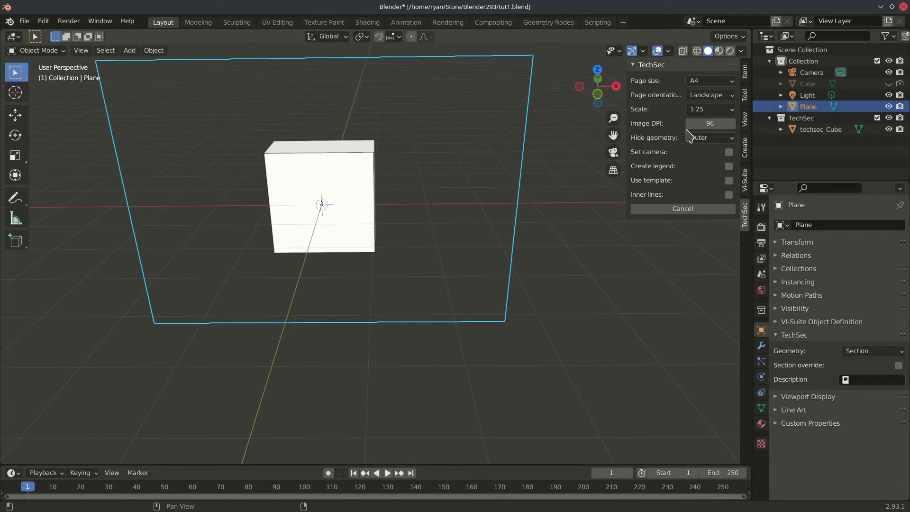
{"action": "middle_click_drag", "start_coordinate": [354, 197], "coordinate": [319, 204]}
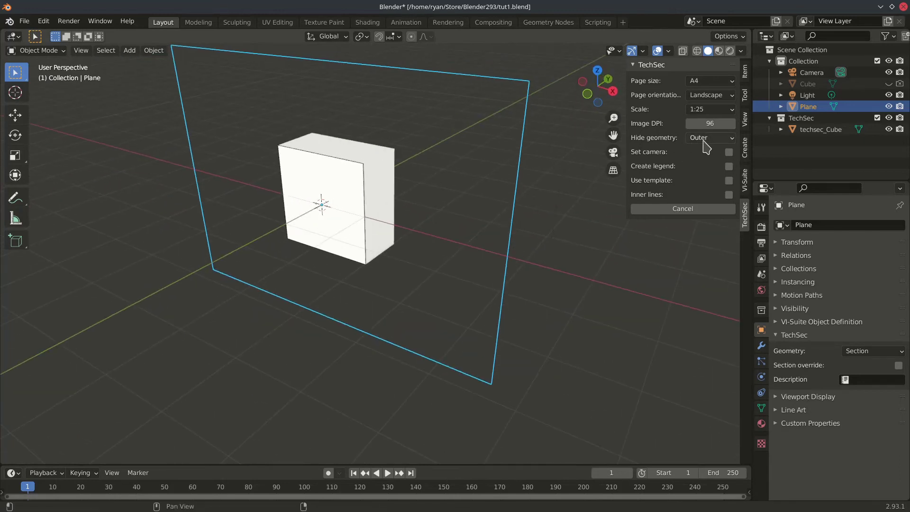
Try the Inner hide geometry option on the cut cube, and switch the option back to Outer
{"action": "left_click", "coordinate": [703, 140]}
{"action": "left_click", "coordinate": [712, 181]}
{"action": "middle_click_drag", "start_coordinate": [472, 223], "coordinate": [535, 214]}
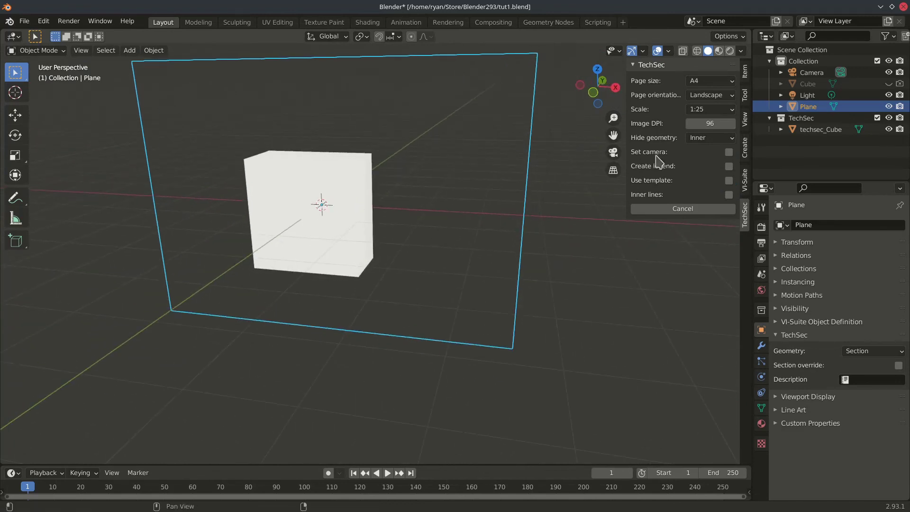
{"action": "left_click", "coordinate": [702, 139]}
{"action": "left_click", "coordinate": [703, 167]}
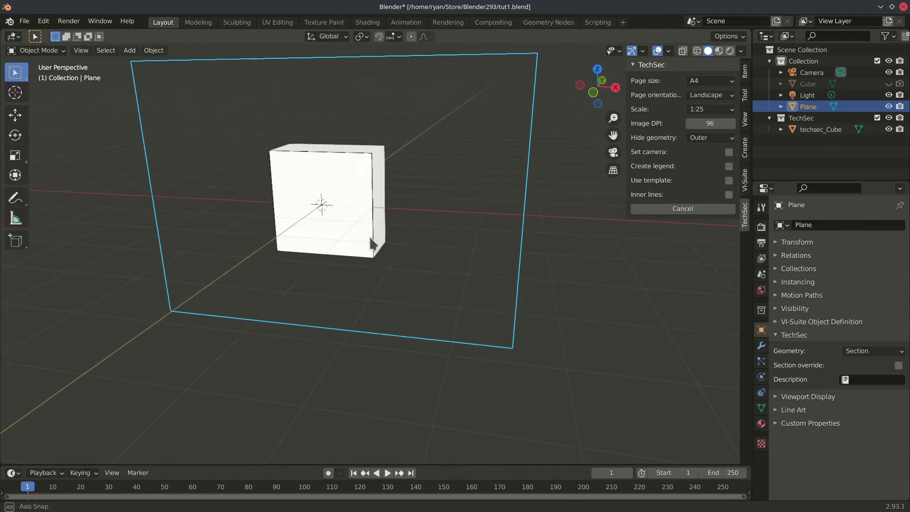
Examine the cut face of the cube and its outline from several angles and distances
{"action": "middle_click_drag", "start_coordinate": [372, 248], "coordinate": [425, 244]}
{"action": "mouse_move", "coordinate": [398, 280]}
{"action": "middle_mouse_down"}
{"action": "mouse_move", "coordinate": [363, 289]}
{"action": "mouse_move", "coordinate": [391, 296]}
{"action": "middle_mouse_up"}
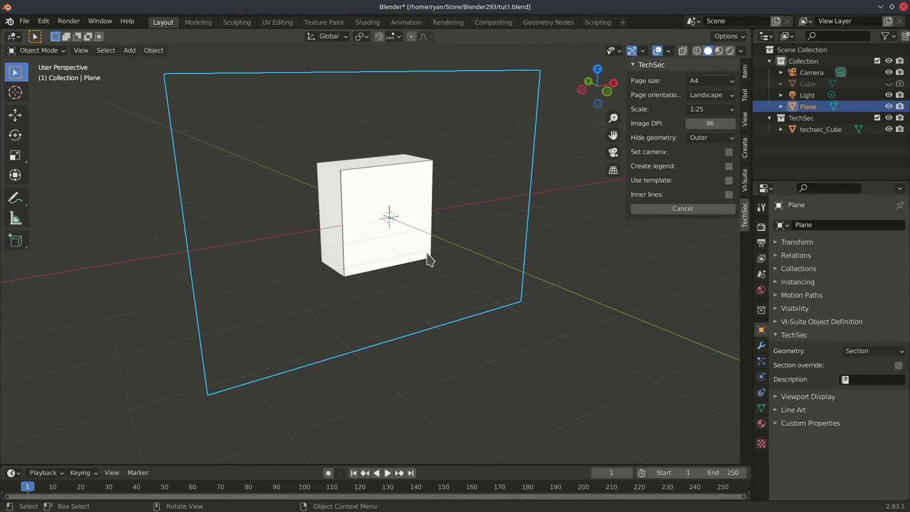
{"action": "scroll", "coordinate": [426, 231], "scroll_direction": "up", "scroll_amount": 4}
{"action": "middle_click_drag", "start_coordinate": [392, 234], "coordinate": [416, 219]}
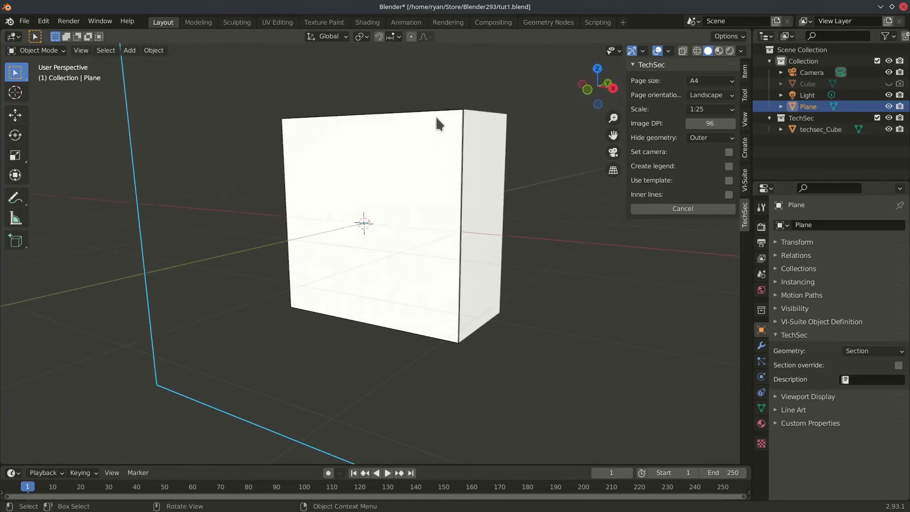
{"action": "scroll", "coordinate": [463, 296], "scroll_direction": "down", "scroll_amount": 3}
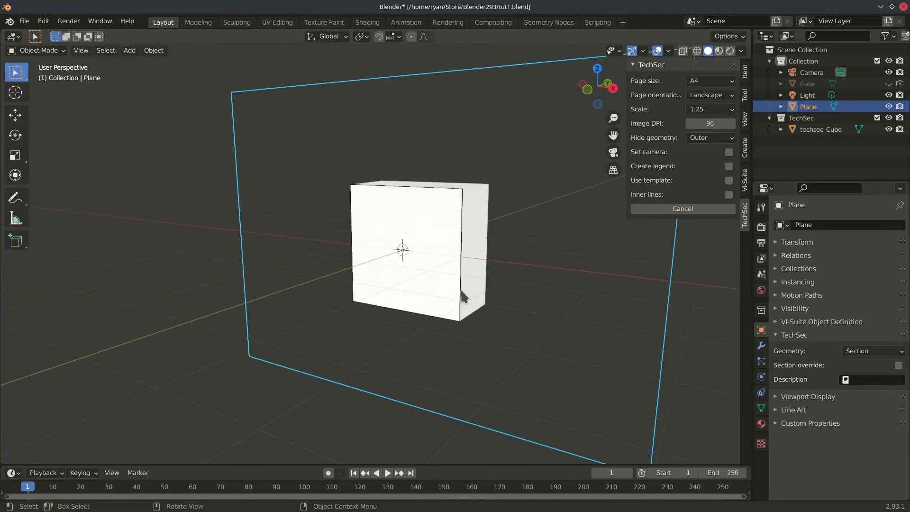
{"action": "scroll", "coordinate": [428, 286], "scroll_direction": "up", "scroll_amount": 2}
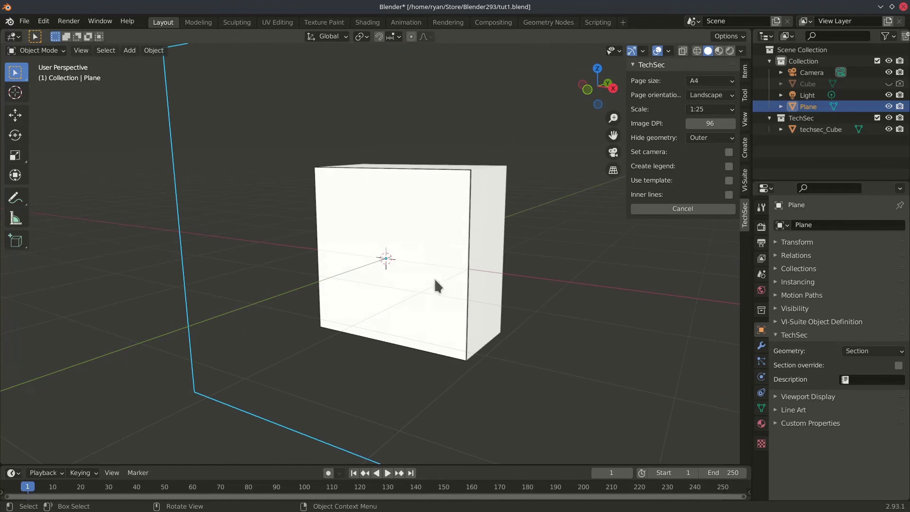
Enlarge the timeline area, turn it into an Image Editor, and display the Plane-0-section image there
{"action": "left_click_drag", "start_coordinate": [330, 466], "coordinate": [307, 267]}
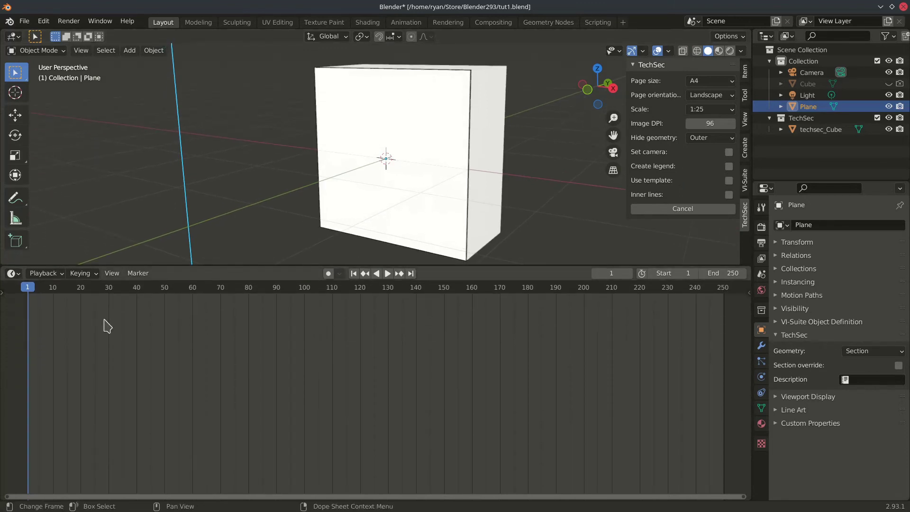
{"action": "left_click", "coordinate": [12, 273]}
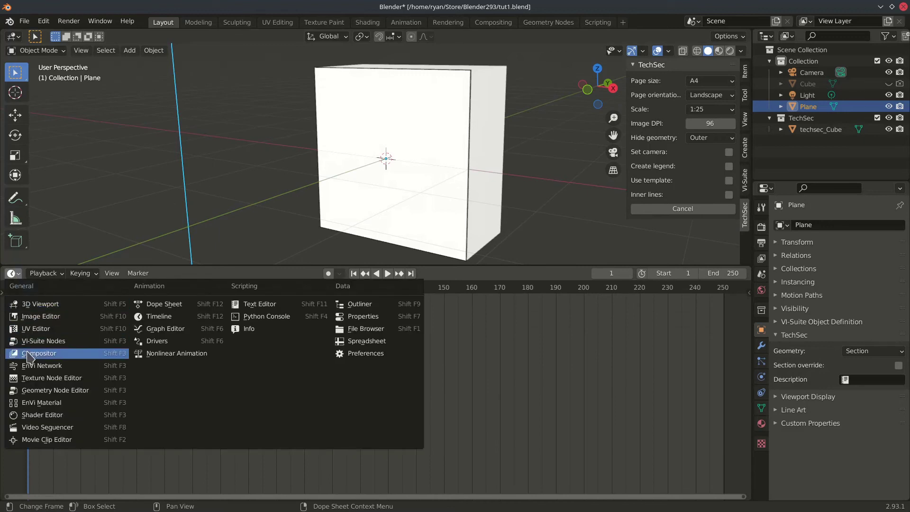
{"action": "left_click", "coordinate": [45, 316]}
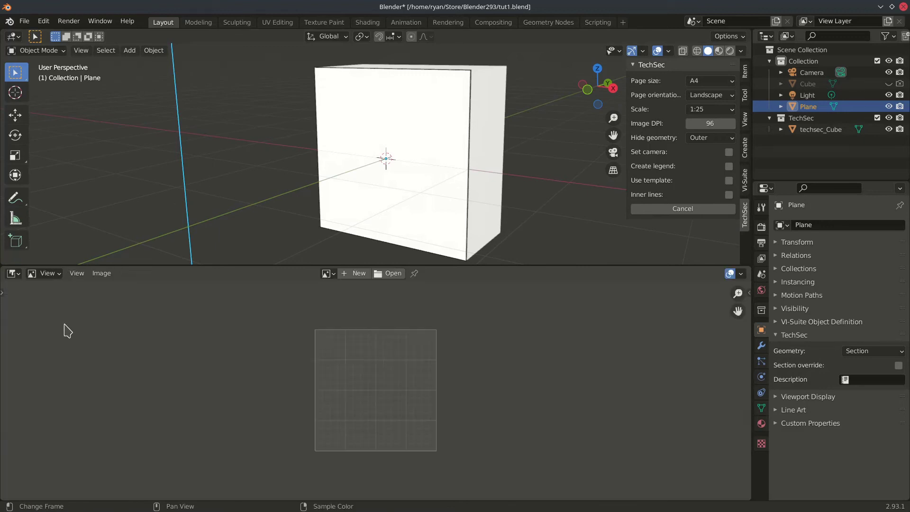
{"action": "left_click", "coordinate": [327, 273]}
{"action": "left_click", "coordinate": [350, 291]}
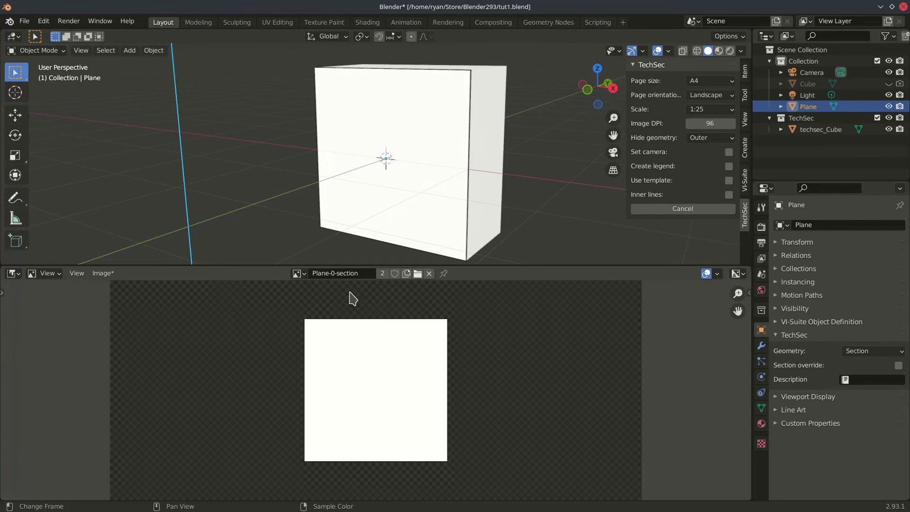
{"action": "scroll", "coordinate": [429, 382], "scroll_direction": "down", "scroll_amount": 1}
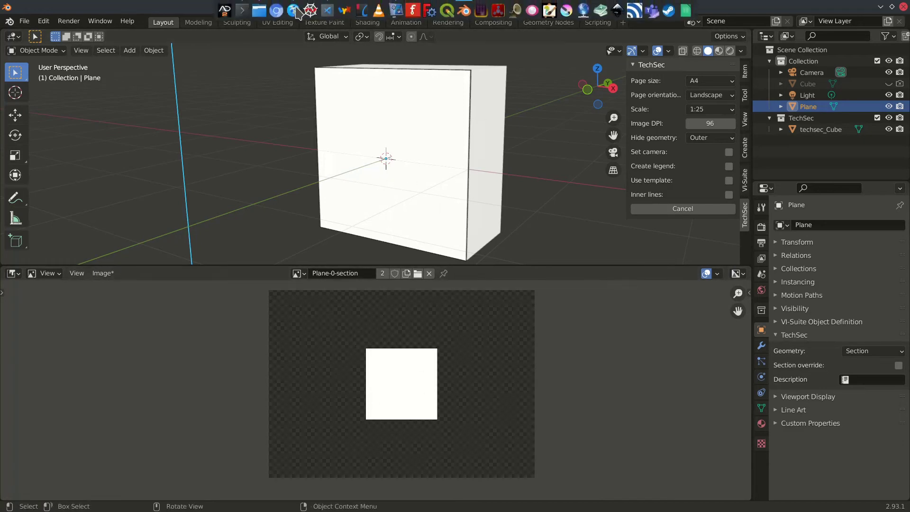
Switch to the Dolphin file manager, open Plane-0-section.svg from the tut1 folder in Inkscape, examine the drawing, and return to Blender
{"action": "left_click", "coordinate": [260, 11]}
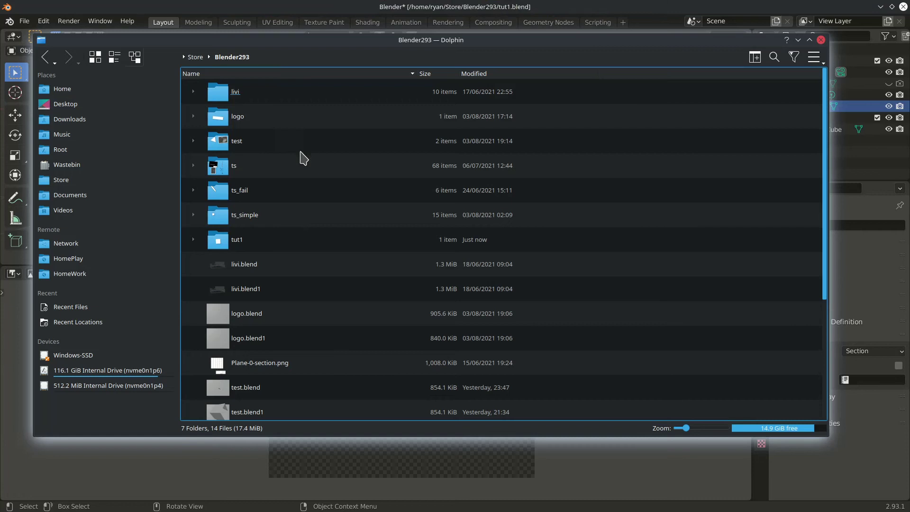
{"action": "left_click", "coordinate": [236, 241]}
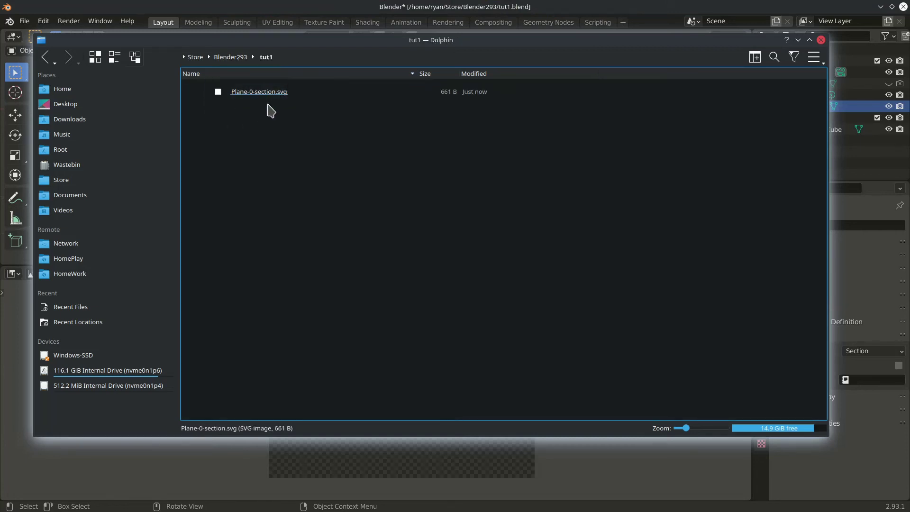
{"action": "left_click_drag", "start_coordinate": [256, 94], "coordinate": [324, 169]}
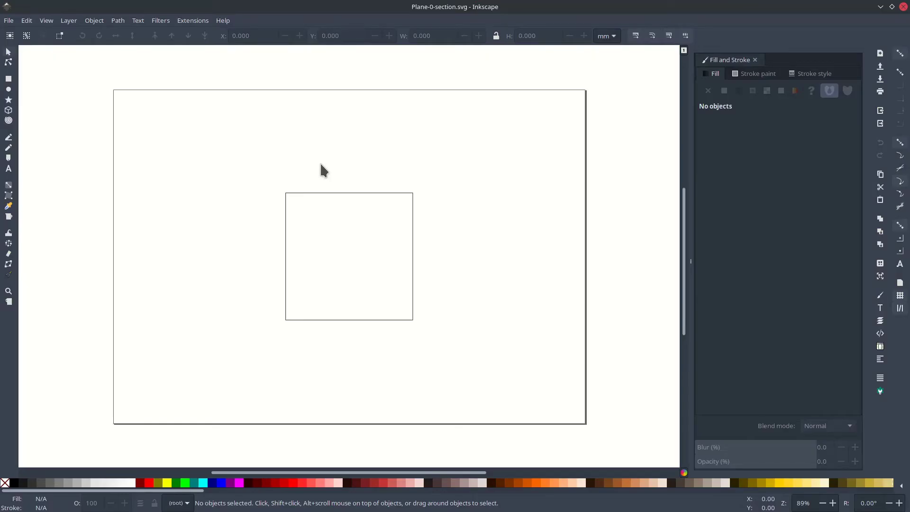
{"action": "scroll", "coordinate": [350, 231], "scroll_direction": "up", "scroll_amount": 4}
{"action": "scroll", "coordinate": [350, 231], "scroll_direction": "down", "scroll_amount": 6}
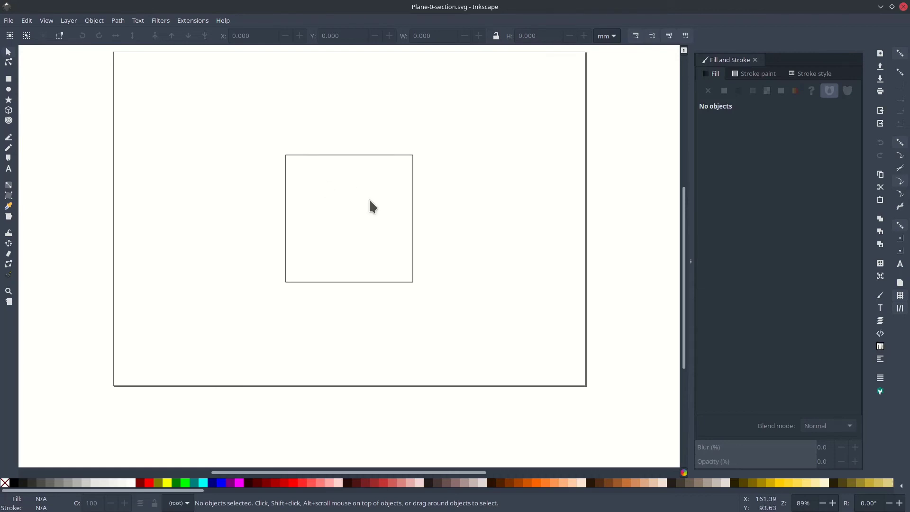
{"action": "left_click", "coordinate": [903, 7]}
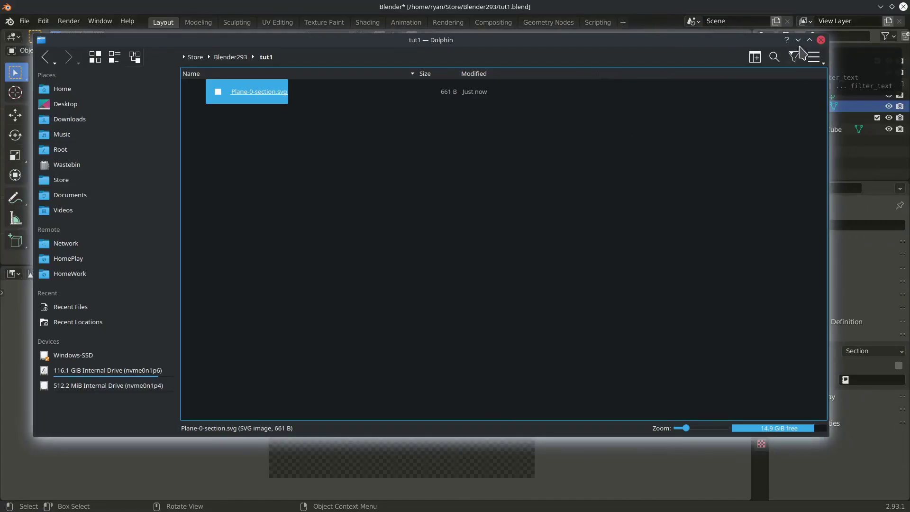
{"action": "left_click", "coordinate": [820, 40]}
Select the sectioned techsec_Cube and set its TechSec line thickness to 0.8mm
{"action": "middle_click_drag", "start_coordinate": [453, 203], "coordinate": [435, 206]}
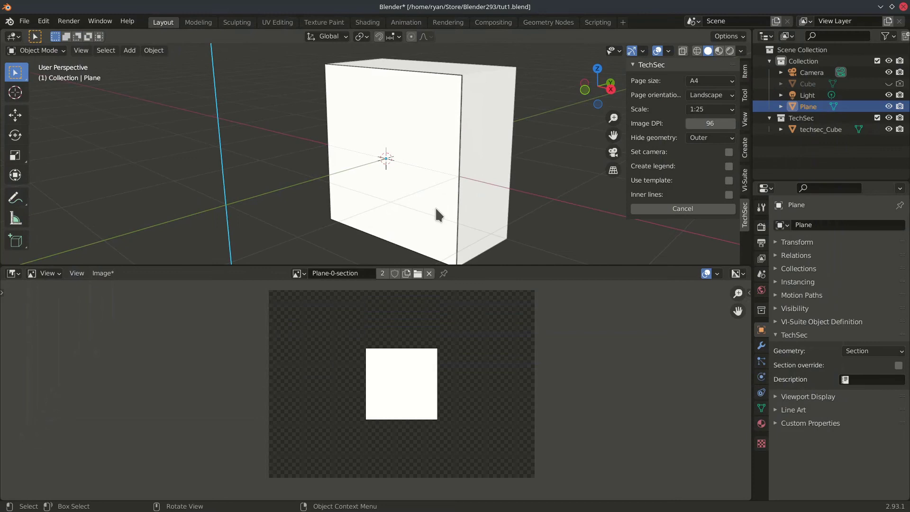
{"action": "left_click", "coordinate": [469, 74]}
{"action": "scroll", "coordinate": [467, 172], "scroll_direction": "down", "scroll_amount": 5}
{"action": "scroll", "coordinate": [469, 174], "scroll_direction": "up", "scroll_amount": 3}
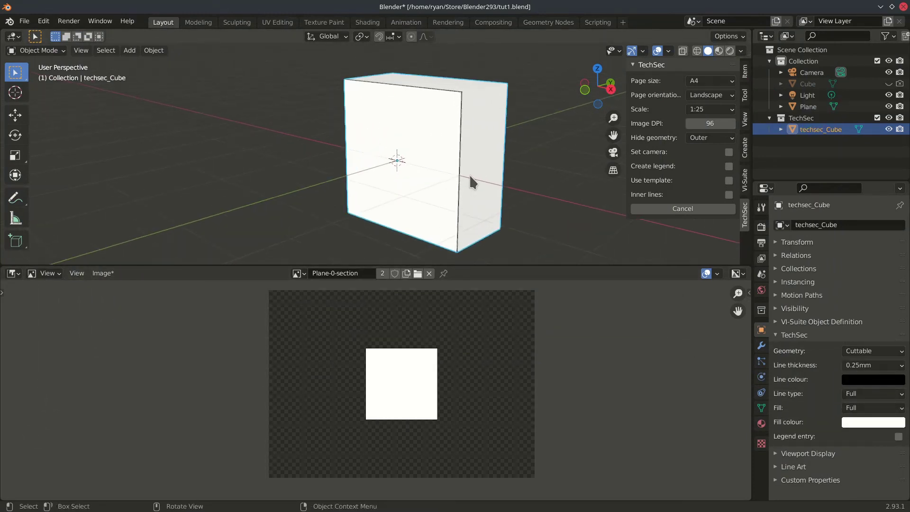
{"action": "scroll", "coordinate": [469, 174], "scroll_direction": "up", "scroll_amount": 1}
{"action": "middle_click_drag", "start_coordinate": [444, 135], "coordinate": [357, 172]}
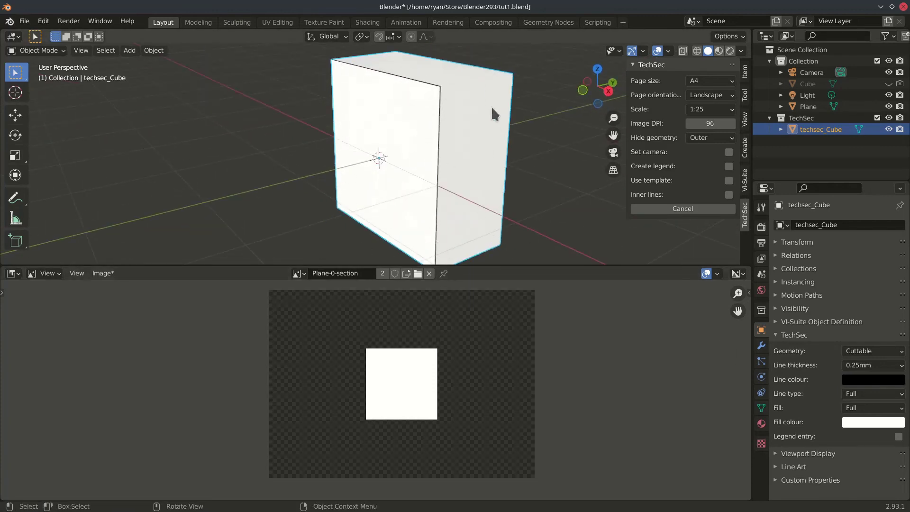
{"action": "scroll", "coordinate": [454, 122], "scroll_direction": "down", "scroll_amount": 2}
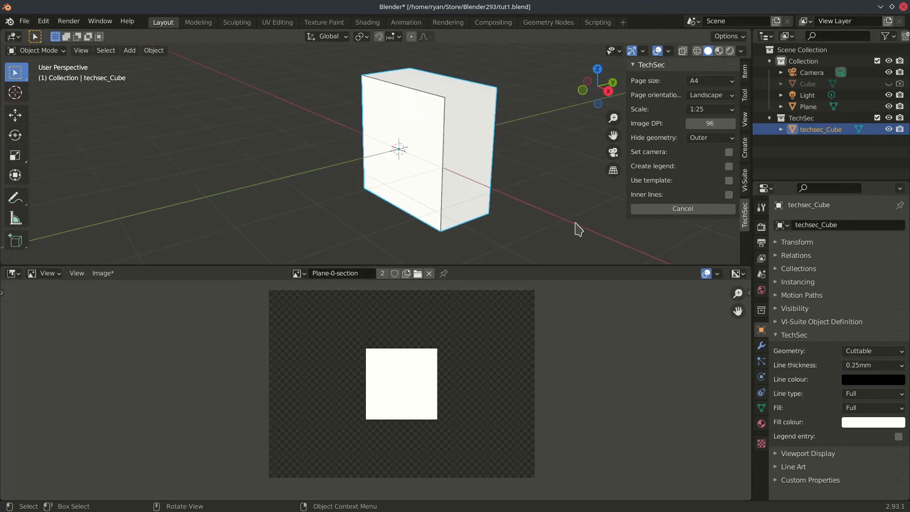
{"action": "left_click", "coordinate": [868, 365]}
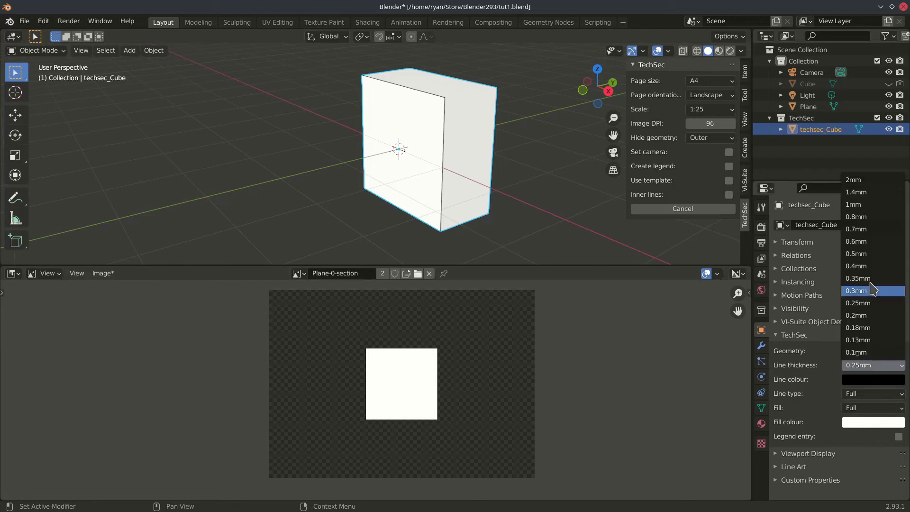
{"action": "left_click", "coordinate": [869, 219]}
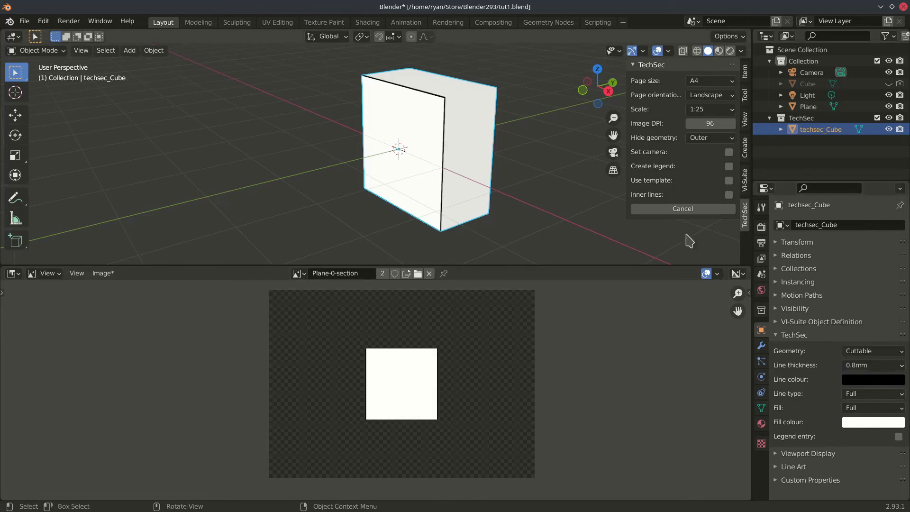
{"action": "middle_click_drag", "start_coordinate": [498, 203], "coordinate": [545, 203]}
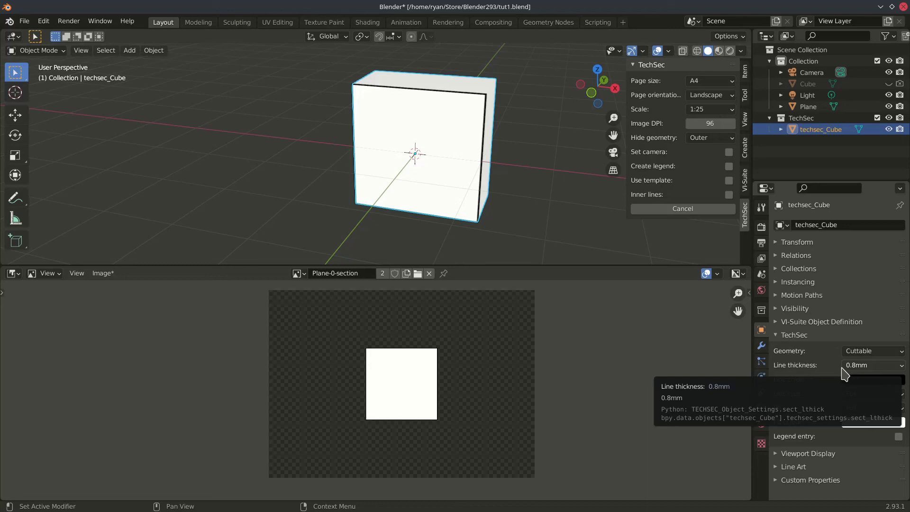
Change the TechSec line colour of techsec_Cube to light grey
{"action": "left_click", "coordinate": [859, 368]}
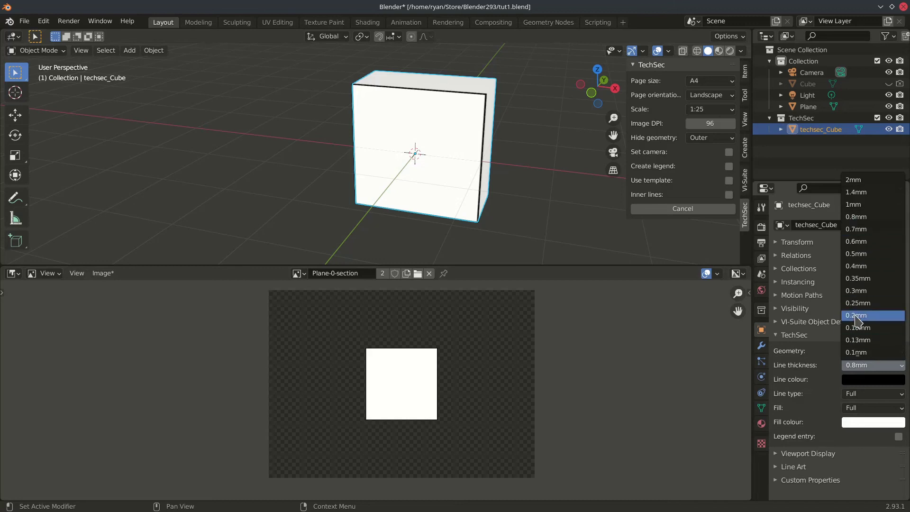
{"action": "left_click", "coordinate": [867, 380]}
{"action": "left_click_drag", "start_coordinate": [890, 281], "coordinate": [894, 242]}
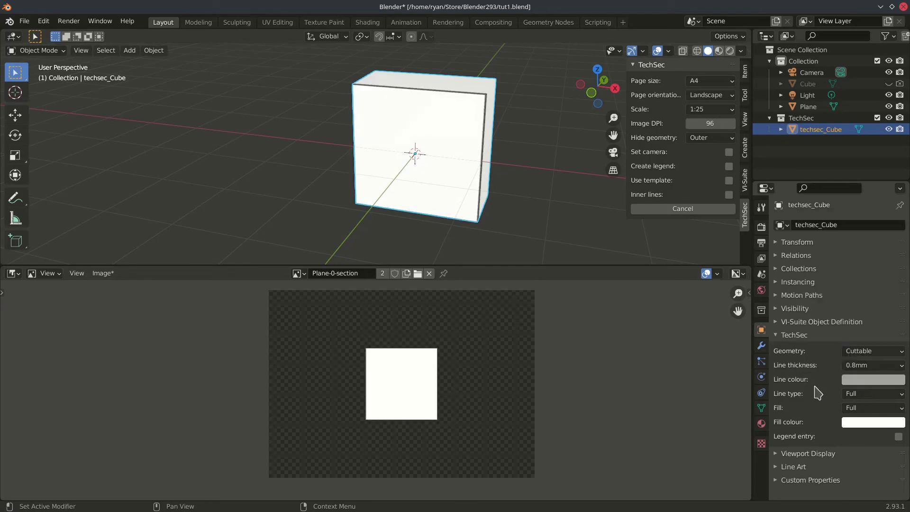
Keep the line type of techsec_Cube at Full and set its fill to Hatch & Full
{"action": "left_click", "coordinate": [878, 397]}
{"action": "left_click", "coordinate": [848, 400]}
{"action": "left_click", "coordinate": [869, 407]}
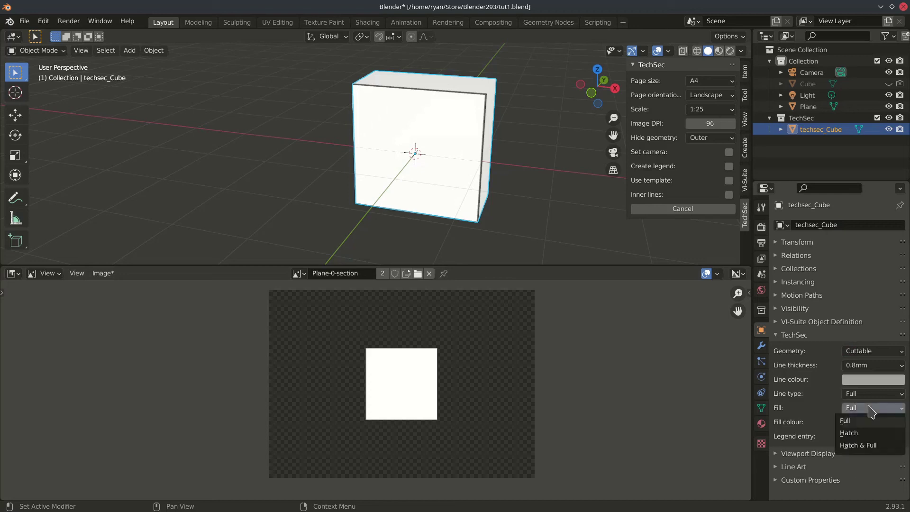
{"action": "left_click", "coordinate": [867, 446]}
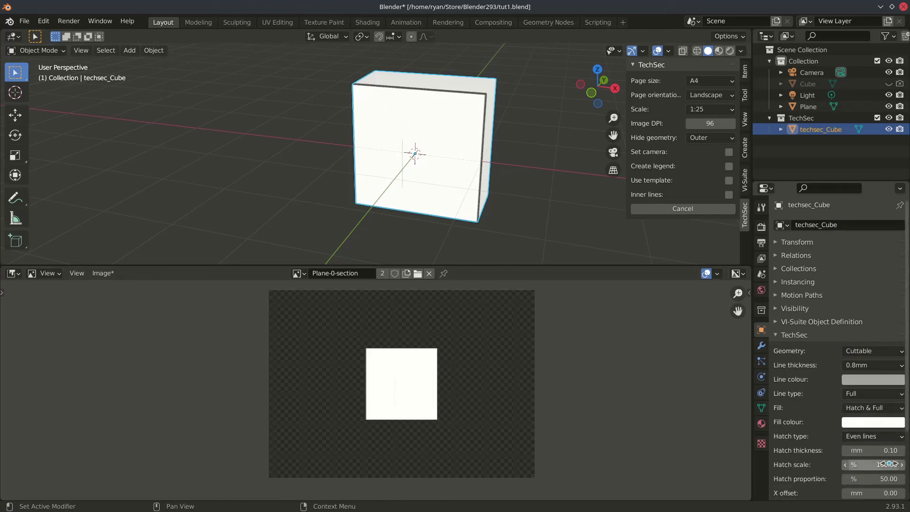
Set the even-line hatch of techsec_Cube to a scale of 59.05% and a thickness of 0.97 mm
{"action": "mouse_move", "coordinate": [871, 465]}
{"action": "left_mouse_down"}
{"action": "mouse_move", "coordinate": [851, 464]}
{"action": "mouse_move", "coordinate": [881, 451]}
{"action": "left_mouse_up"}
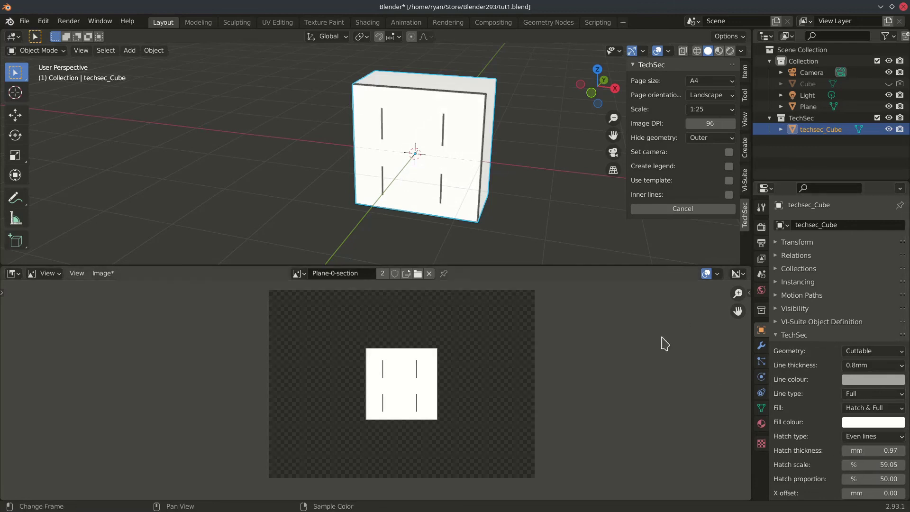
{"action": "scroll", "coordinate": [501, 185], "scroll_direction": "up", "scroll_amount": 1}
{"action": "middle_click_drag", "start_coordinate": [515, 179], "coordinate": [545, 164]}
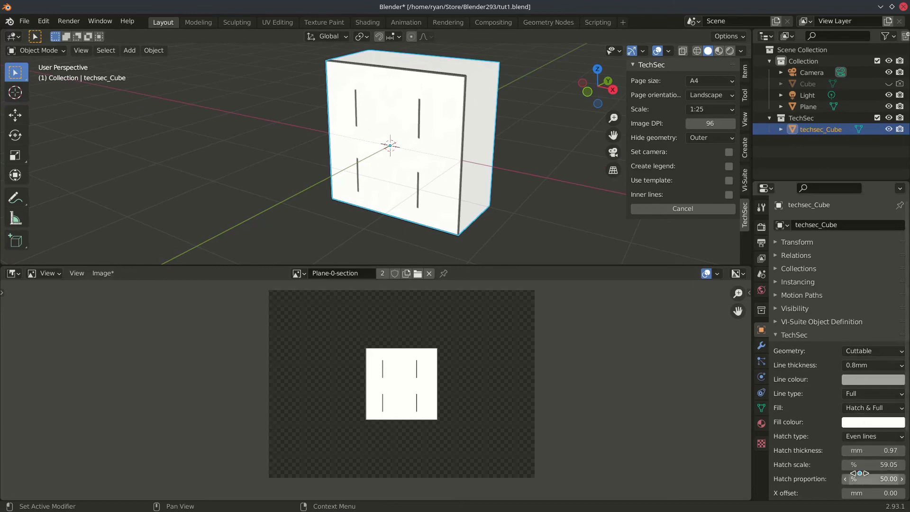
Set the hatch proportion of techsec_Cube to 100% and change its hatch type to Poured Concrete
{"action": "mouse_move", "coordinate": [859, 479]}
{"action": "left_mouse_down"}
{"action": "mouse_move", "coordinate": [902, 478]}
{"action": "mouse_move", "coordinate": [869, 484]}
{"action": "mouse_move", "coordinate": [885, 483]}
{"action": "left_mouse_up"}
{"action": "scroll", "coordinate": [810, 441], "scroll_direction": "down", "scroll_amount": 2}
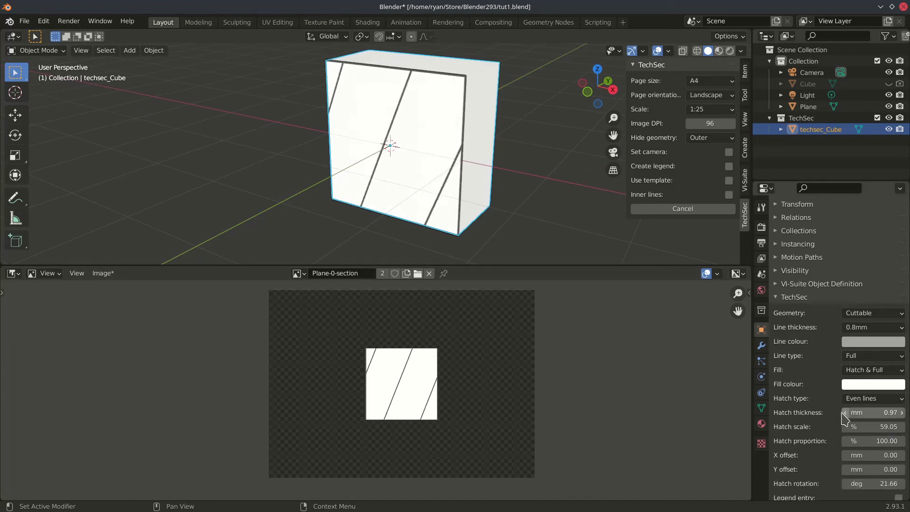
{"action": "left_click", "coordinate": [863, 398]}
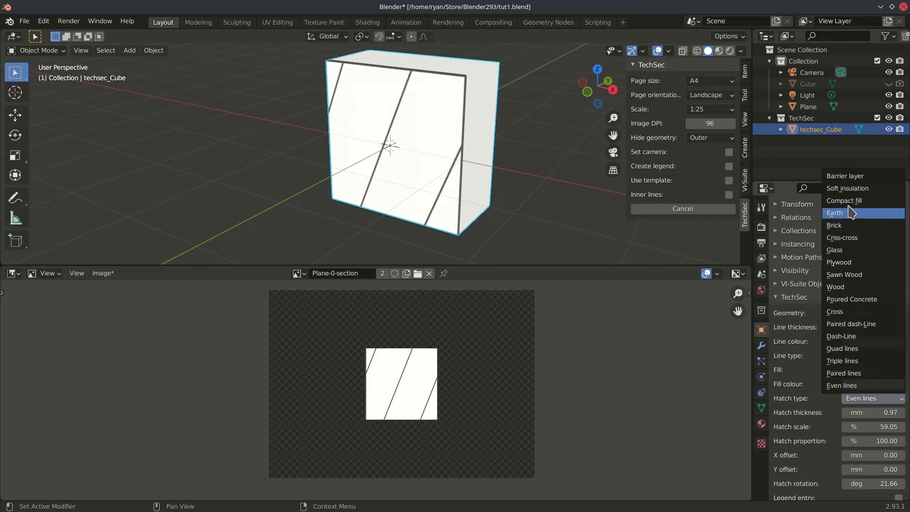
{"action": "left_click", "coordinate": [851, 299]}
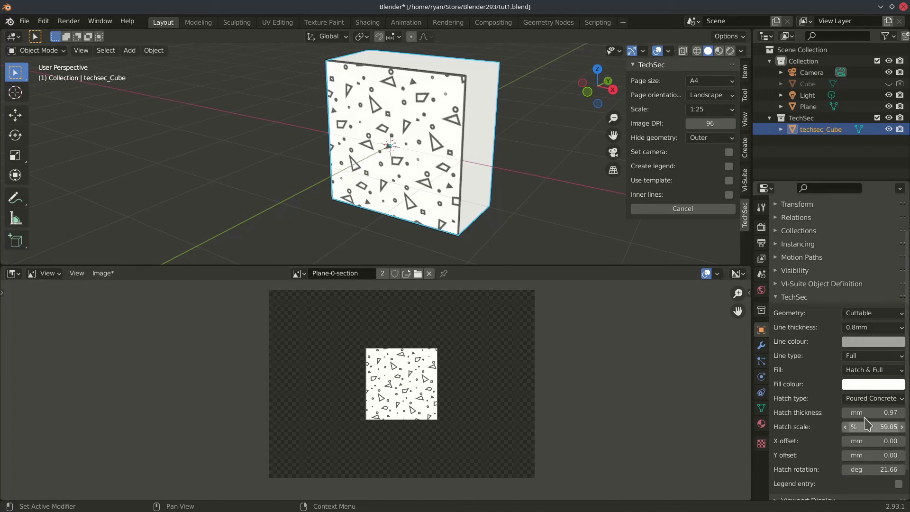
Adjust the Poured Concrete hatch of techsec_Cube to a scale of 55.84%, an X offset of 6.21 mm and a rotation of 23.07°
{"action": "left_click_drag", "start_coordinate": [864, 428], "coordinate": [849, 428]}
{"action": "mouse_move", "coordinate": [872, 469]}
{"action": "left_mouse_down"}
{"action": "mouse_move", "coordinate": [882, 469]}
{"action": "mouse_move", "coordinate": [862, 441]}
{"action": "mouse_move", "coordinate": [875, 441]}
{"action": "mouse_move", "coordinate": [862, 442]}
{"action": "left_mouse_up"}
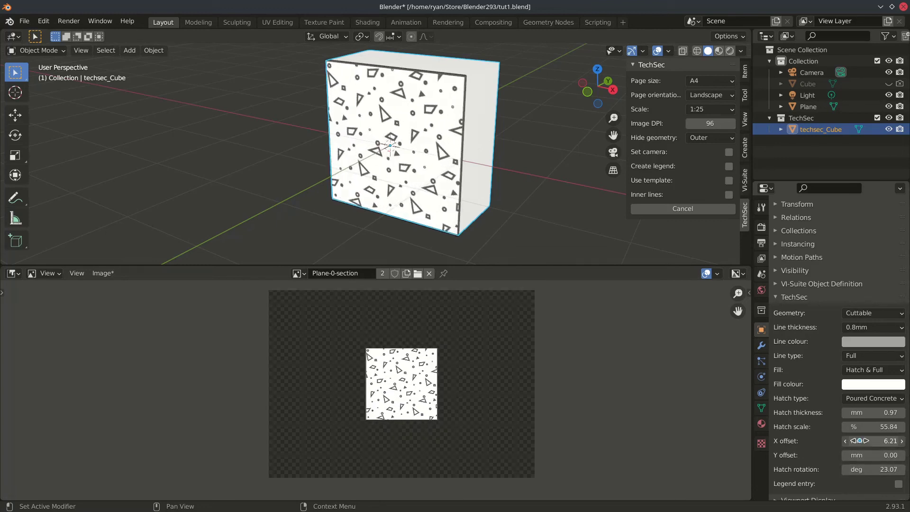
{"action": "middle_click_drag", "start_coordinate": [433, 148], "coordinate": [381, 124]}
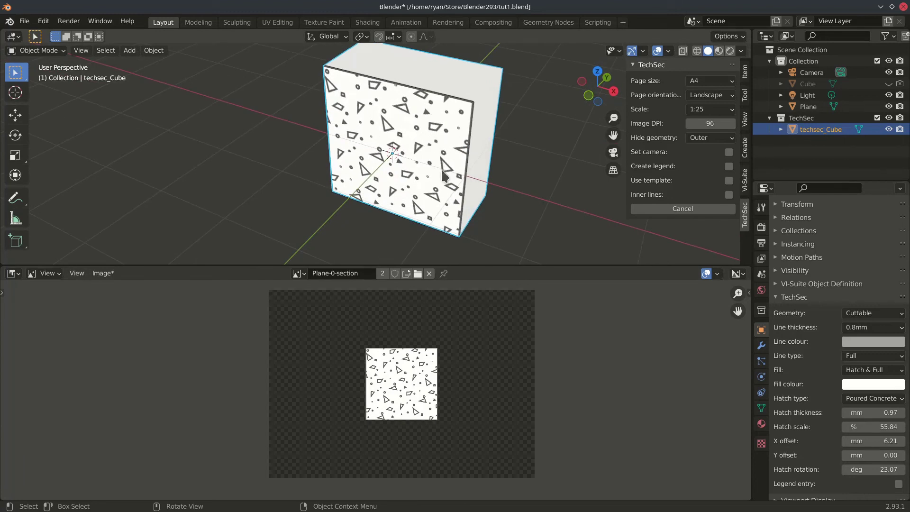
{"action": "left_click", "coordinate": [859, 397]}
{"action": "middle_click_drag", "start_coordinate": [496, 221], "coordinate": [463, 207]}
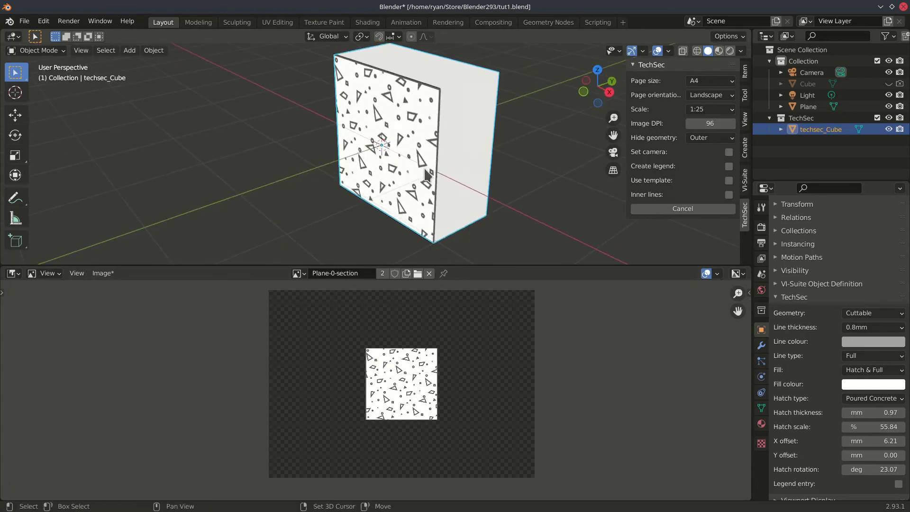
{"action": "middle_click_drag", "start_coordinate": [428, 166], "coordinate": [403, 184], "text": "shift"}
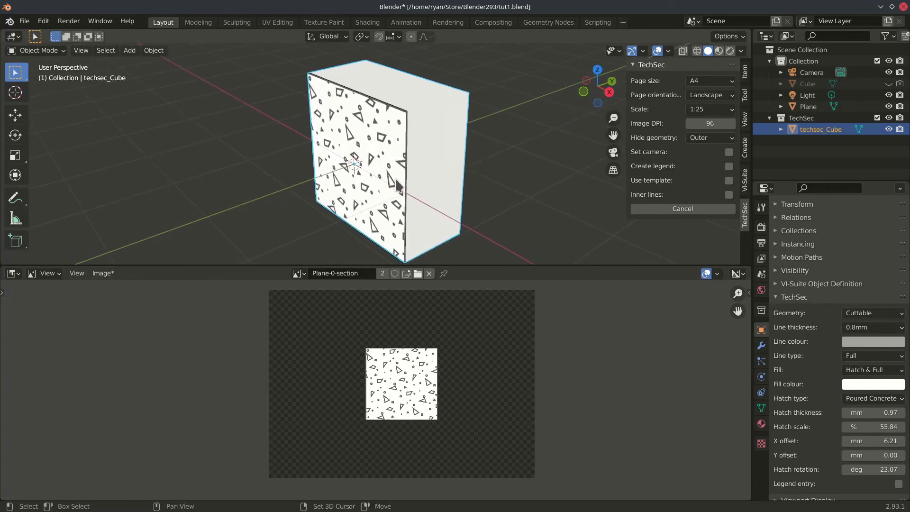
Set the render engine to Cycles and display the sectioned cube with rendered viewport shading
{"action": "left_click", "coordinate": [761, 227]}
{"action": "left_click", "coordinate": [848, 219]}
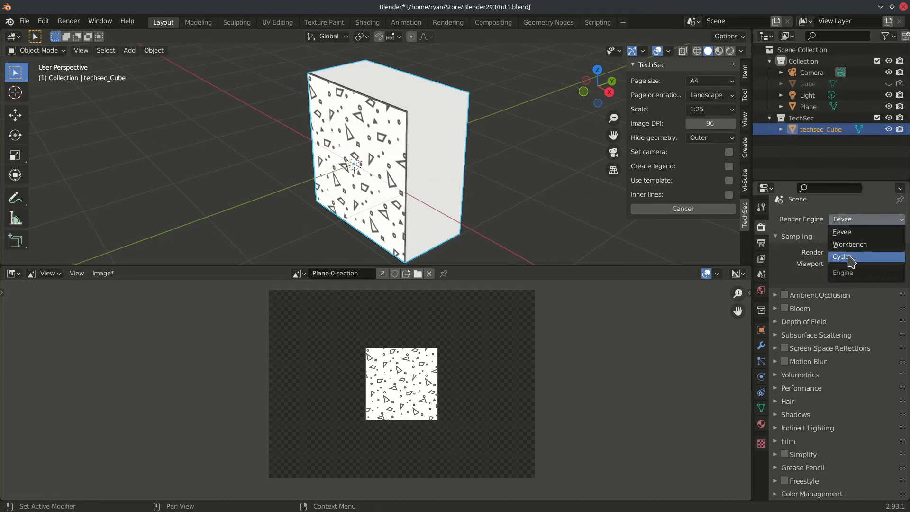
{"action": "left_click", "coordinate": [846, 256]}
{"action": "left_click", "coordinate": [730, 51]}
{"action": "mouse_move", "coordinate": [454, 157]}
{"action": "middle_mouse_down"}
{"action": "mouse_move", "coordinate": [417, 173]}
{"action": "mouse_move", "coordinate": [463, 158]}
{"action": "mouse_move", "coordinate": [416, 166]}
{"action": "mouse_move", "coordinate": [439, 172]}
{"action": "middle_mouse_up"}
{"action": "scroll", "coordinate": [396, 182], "scroll_direction": "down", "scroll_amount": 3}
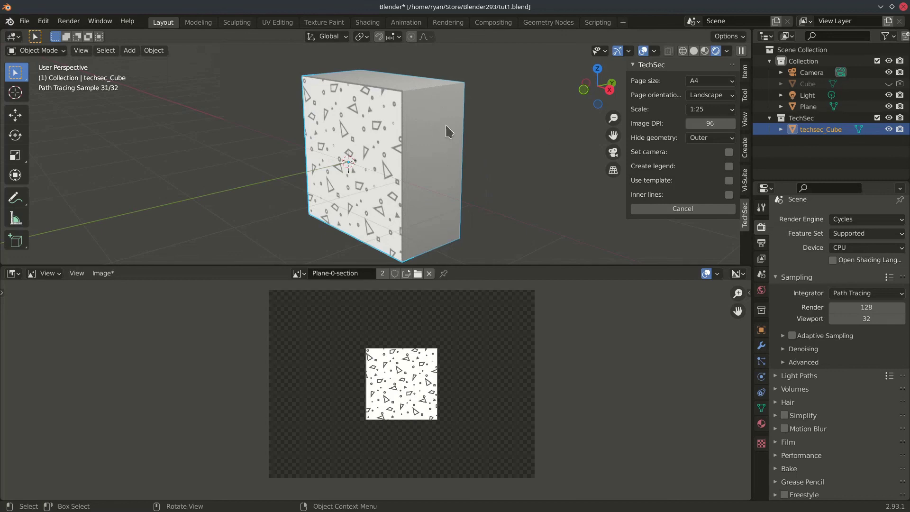
{"action": "scroll", "coordinate": [448, 131], "scroll_direction": "down", "scroll_amount": 3}
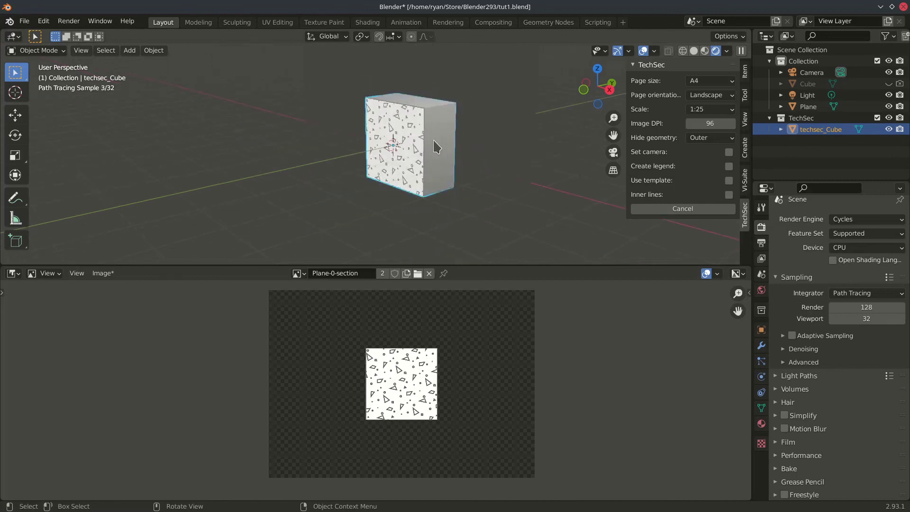
Enable the TechSec drawing template and switch the viewport back to solid shading
{"action": "left_click", "coordinate": [729, 180]}
{"action": "middle_click_drag", "start_coordinate": [489, 178], "coordinate": [673, 121]}
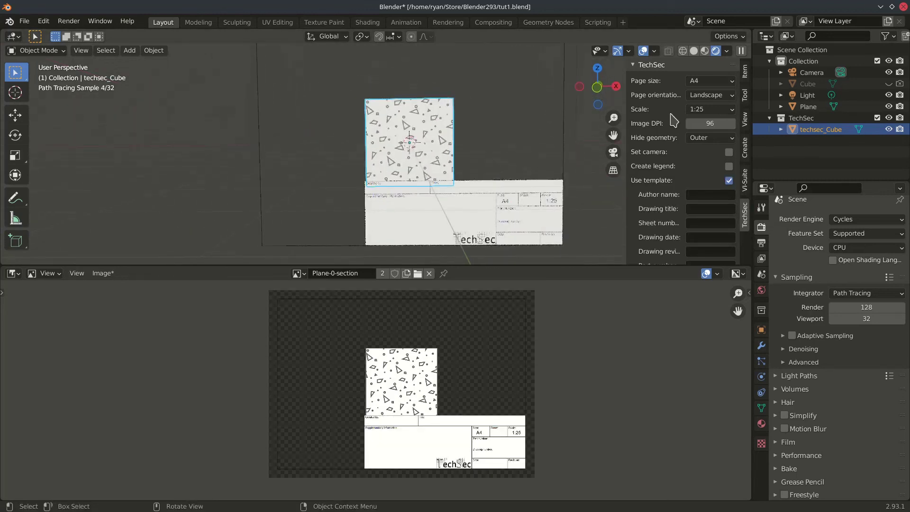
{"action": "left_click", "coordinate": [693, 51]}
Select the section Plane and move it freehand slightly downwards and towards the front of the cube
{"action": "middle_click_drag", "start_coordinate": [492, 205], "coordinate": [426, 187], "text": "shift"}
{"action": "left_click", "coordinate": [505, 121]}
{"action": "scroll", "coordinate": [485, 101], "scroll_direction": "down", "scroll_amount": 2}
{"action": "middle_click_drag", "start_coordinate": [453, 112], "coordinate": [440, 163]}
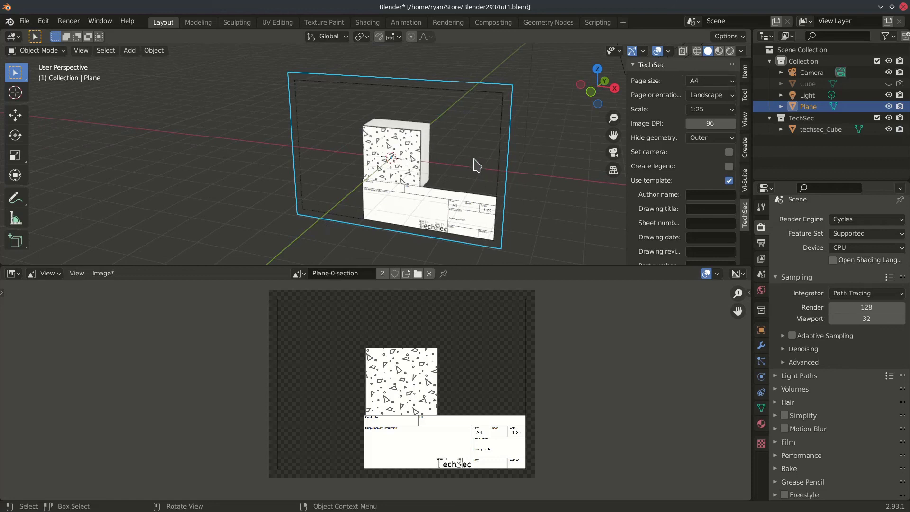
{"action": "key", "text": "g"}
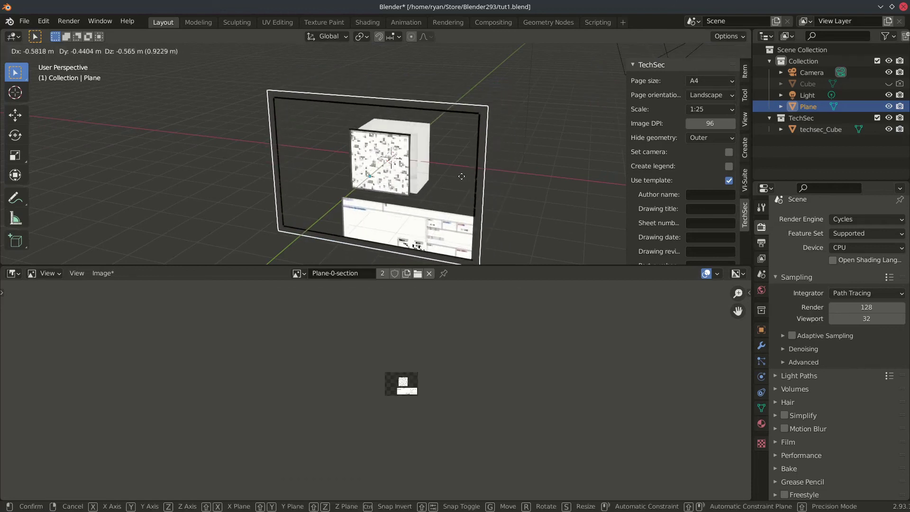
{"action": "left_click", "coordinate": [467, 183]}
Rotate the Plane freehand about the global Z axis to cut the cube diagonally, and enlarge the 3D viewport
{"action": "key", "text": "r"}
{"action": "key", "text": "z"}
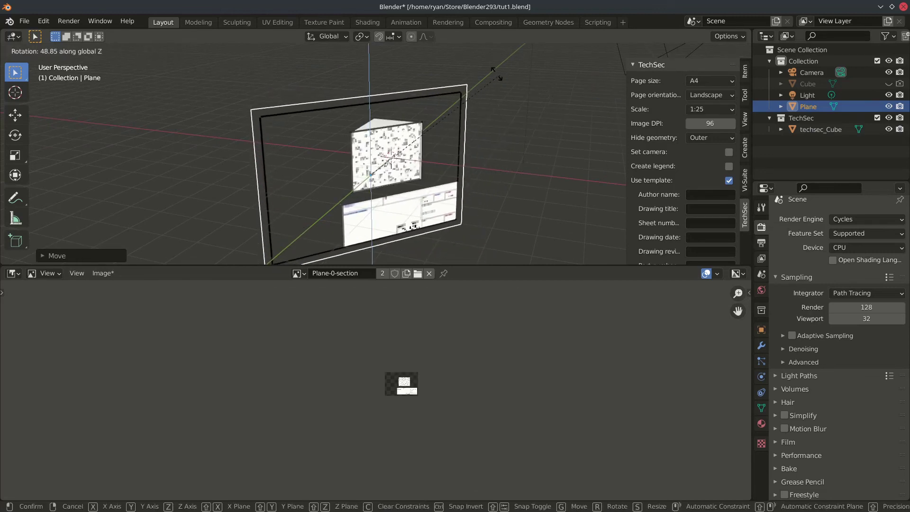
{"action": "left_click", "coordinate": [491, 180]}
{"action": "middle_click_drag", "start_coordinate": [491, 180], "coordinate": [427, 232]}
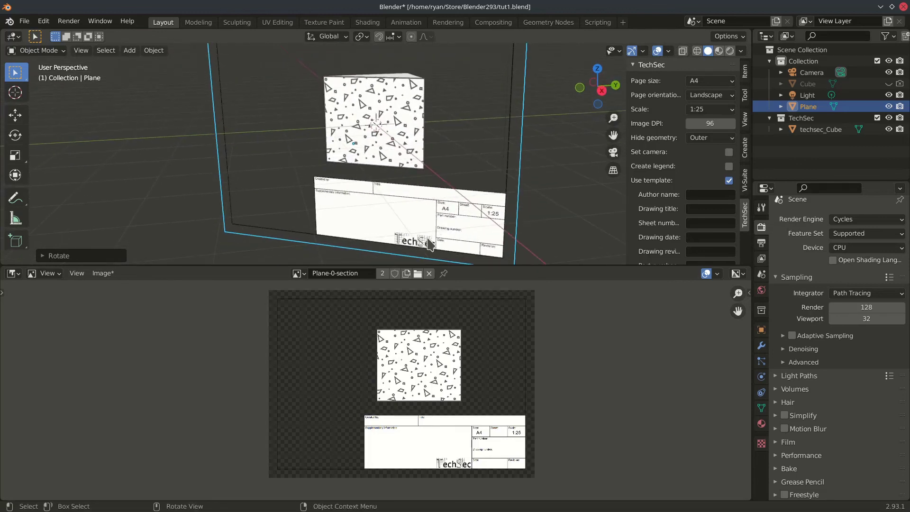
{"action": "left_click_drag", "start_coordinate": [392, 263], "coordinate": [395, 402]}
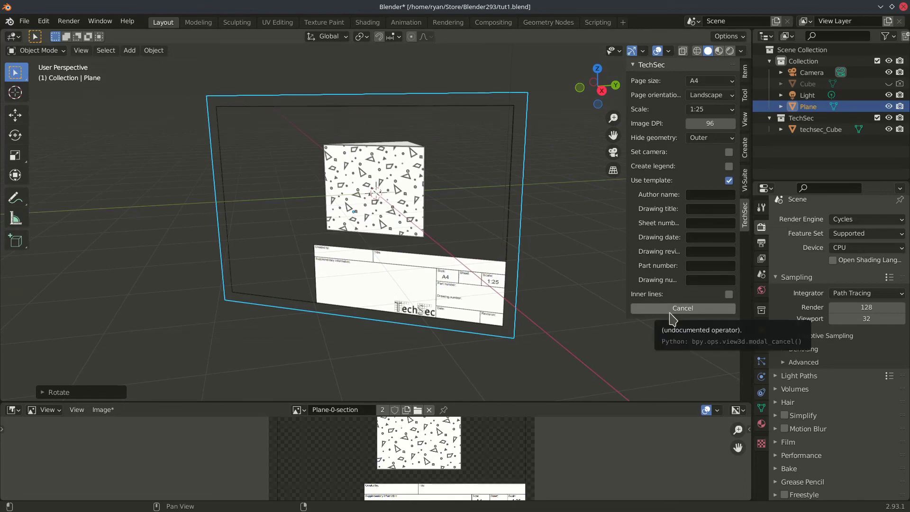
Cancel the running section visualisation and keep the TechSec type at Scaled
{"action": "middle_click_drag", "start_coordinate": [429, 260], "coordinate": [411, 178]}
{"action": "left_click", "coordinate": [685, 307]}
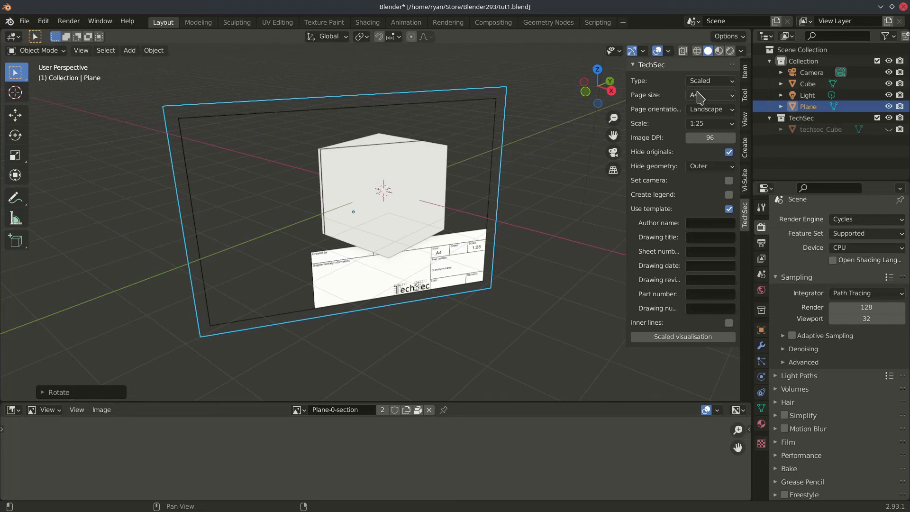
{"action": "left_click", "coordinate": [712, 80]}
{"action": "left_click", "coordinate": [706, 106]}
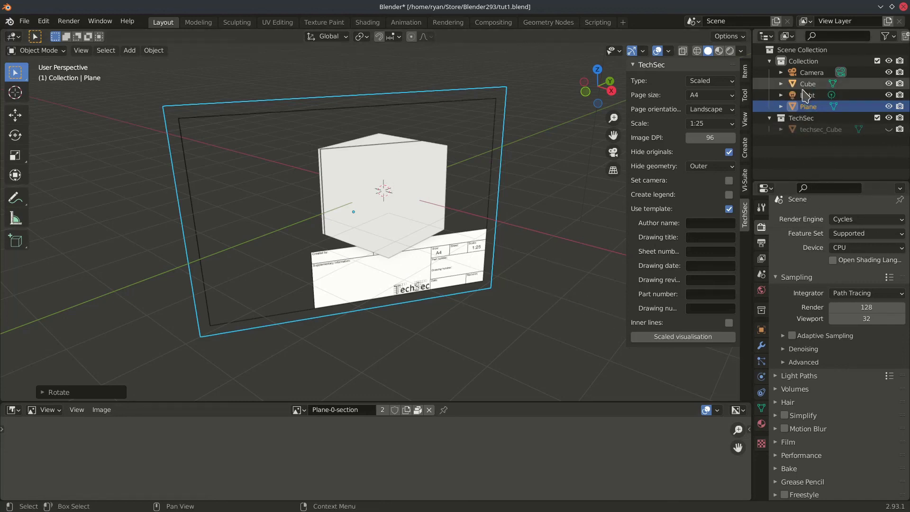
{"action": "middle_click_drag", "start_coordinate": [500, 203], "coordinate": [425, 205]}
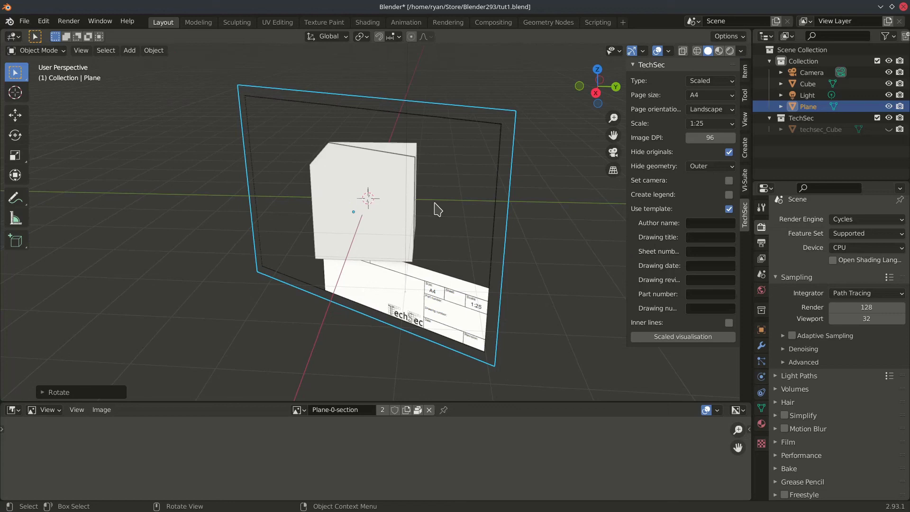
{"action": "middle_click_drag", "start_coordinate": [455, 211], "coordinate": [476, 177]}
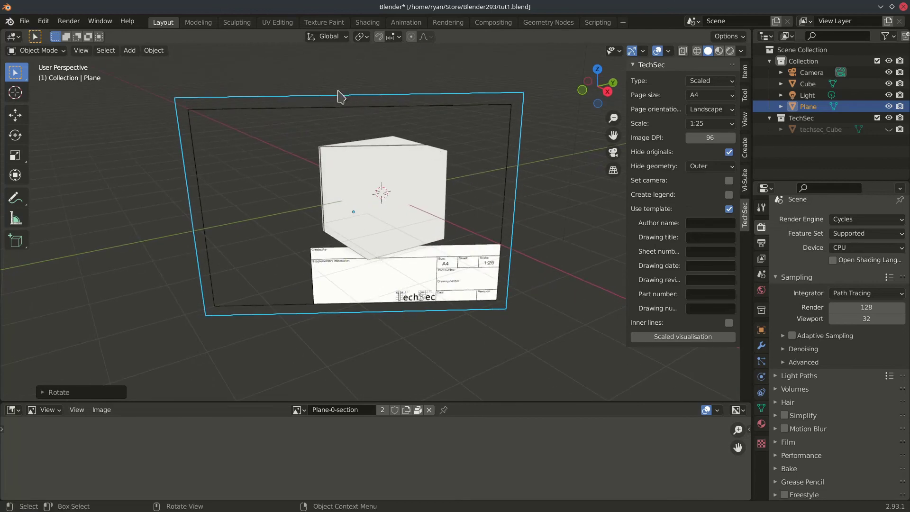
In Edit Mode, move one upper corner vertex of the Plane to about X -1.06, Y 0.36, Z 2.83 m (local), making the plane non-flat
{"action": "key", "text": "Tab"}
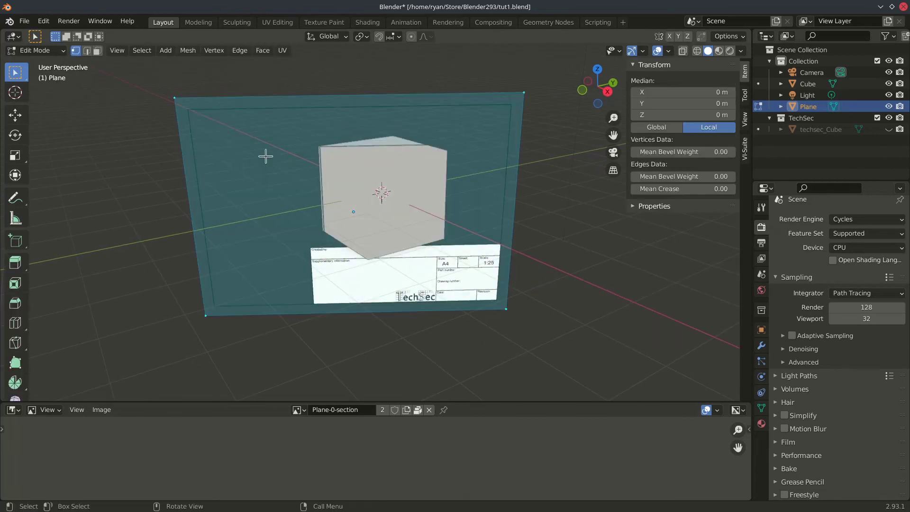
{"action": "left_click", "coordinate": [175, 100]}
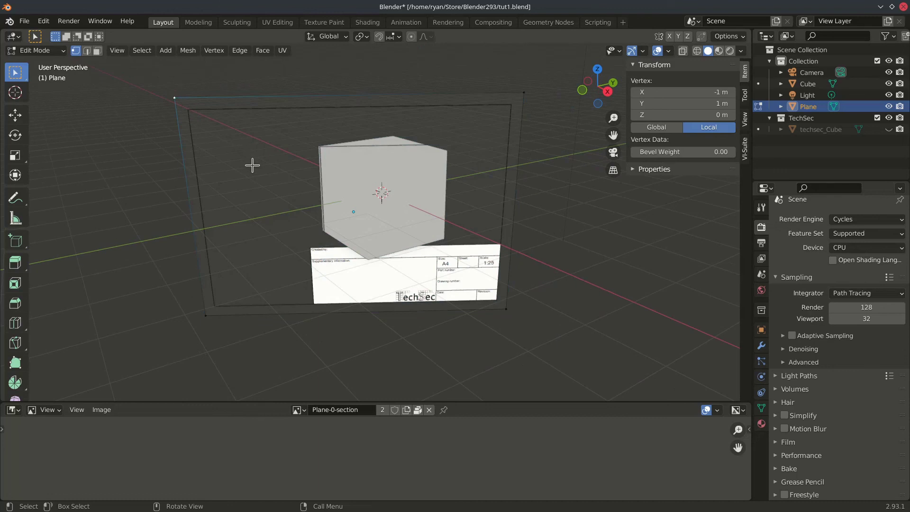
{"action": "key", "text": "g"}
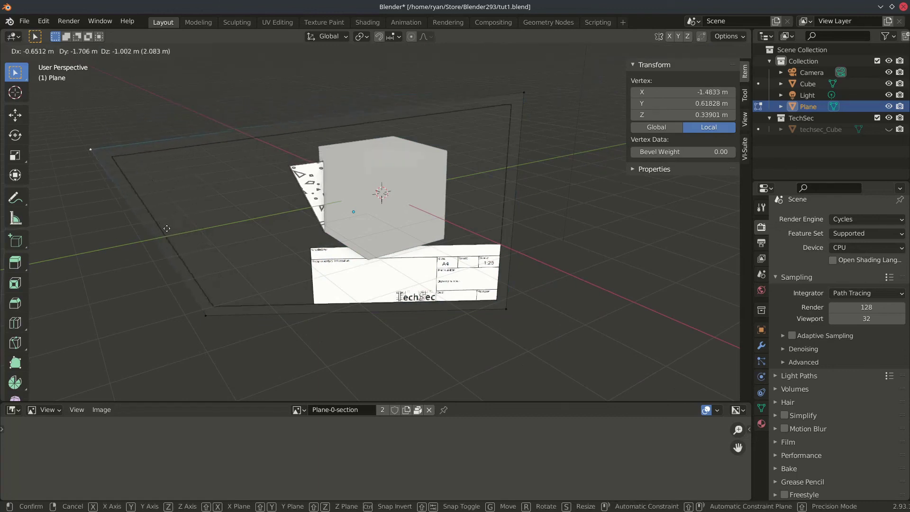
{"action": "left_click", "coordinate": [148, 254]}
{"action": "middle_click_drag", "start_coordinate": [148, 254], "coordinate": [297, 229]}
{"action": "key", "text": "g"}
{"action": "left_click", "coordinate": [440, 224]}
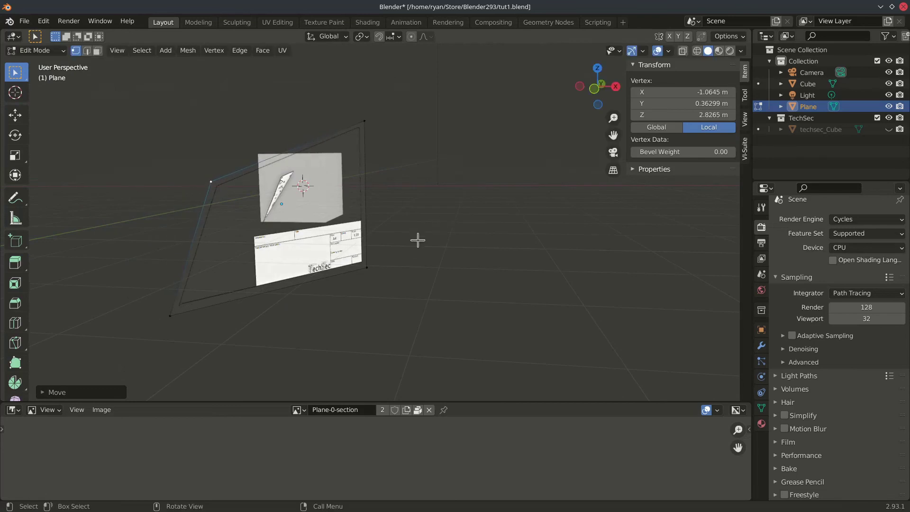
{"action": "key", "text": "Tab"}
{"action": "middle_click_drag", "start_coordinate": [417, 246], "coordinate": [338, 248]}
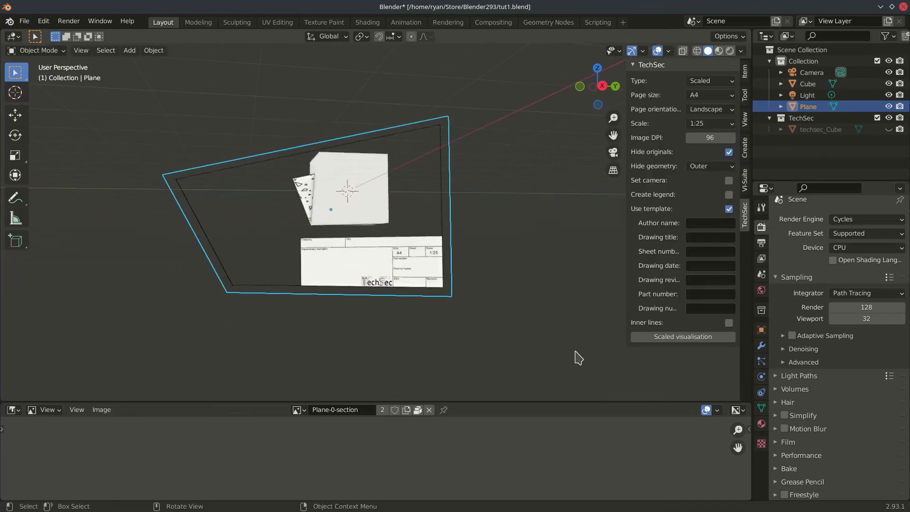
Generate the scaled visualisation with the distorted Plane and inspect the cut cube
{"action": "left_click", "coordinate": [695, 337]}
{"action": "middle_click_drag", "start_coordinate": [454, 223], "coordinate": [435, 230]}
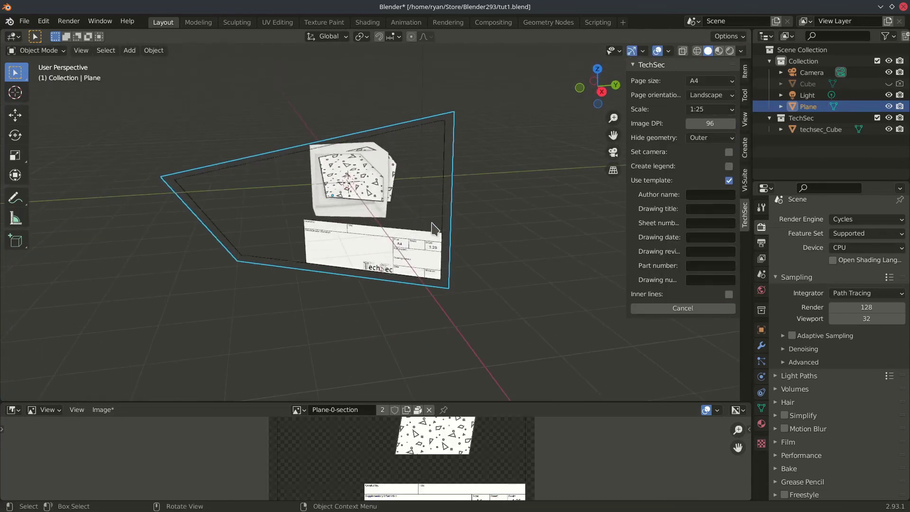
{"action": "scroll", "coordinate": [435, 229], "scroll_direction": "up", "scroll_amount": 6}
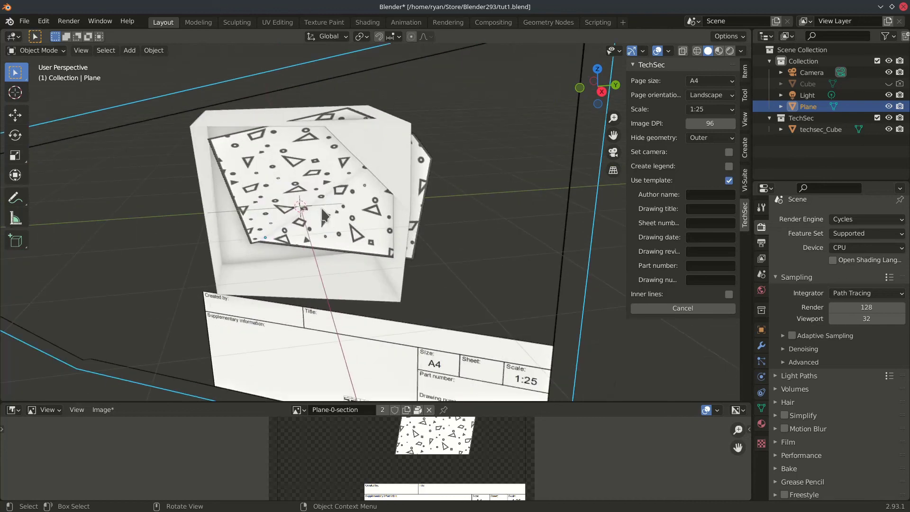
{"action": "scroll", "coordinate": [322, 216], "scroll_direction": "down", "scroll_amount": 6}
{"action": "middle_click_drag", "start_coordinate": [321, 215], "coordinate": [386, 219]}
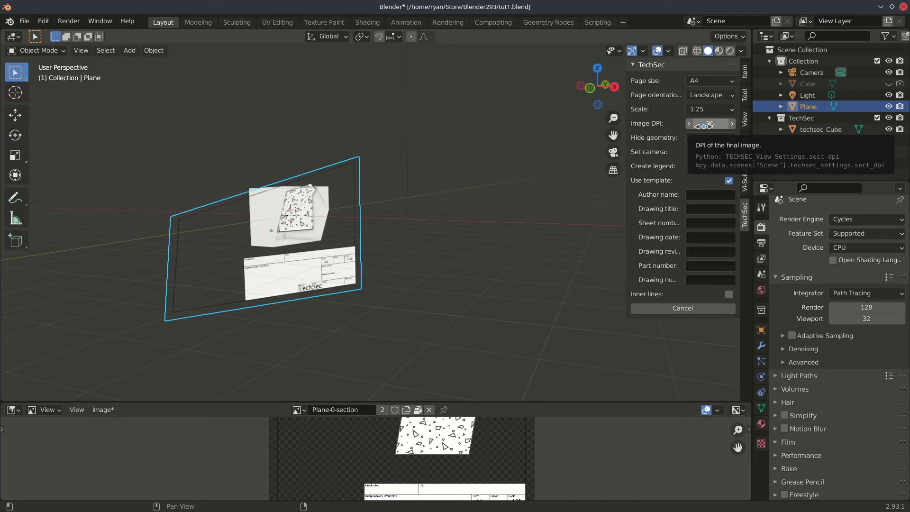
Disable the TechSec drawing template and cancel the scaled visualisation
{"action": "left_click", "coordinate": [729, 181]}
{"action": "left_click", "coordinate": [692, 210]}
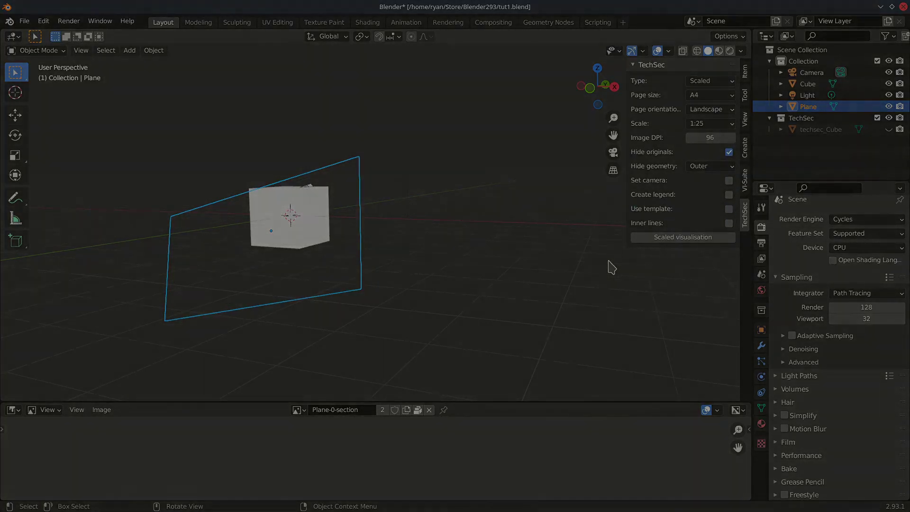